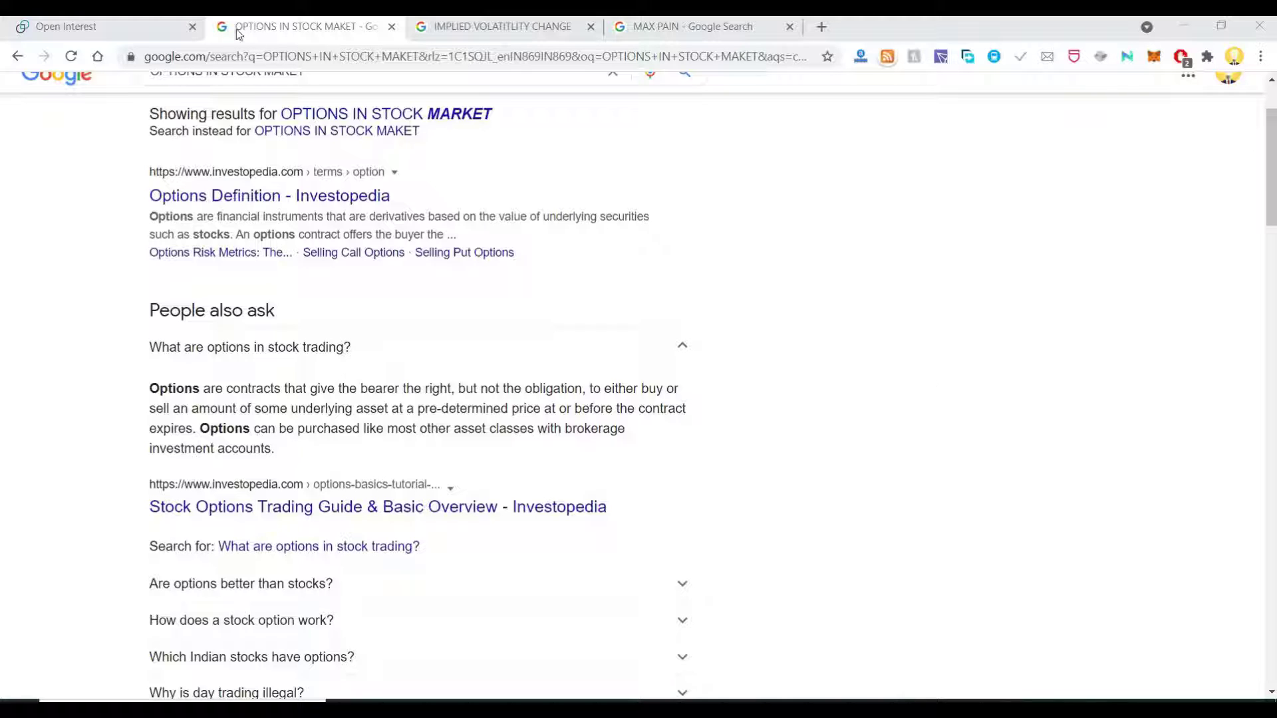
Switch to the Opstra tab showing the RELIANCE open interest chart for the 24JUN2021 expiry.
left_click(165, 38)
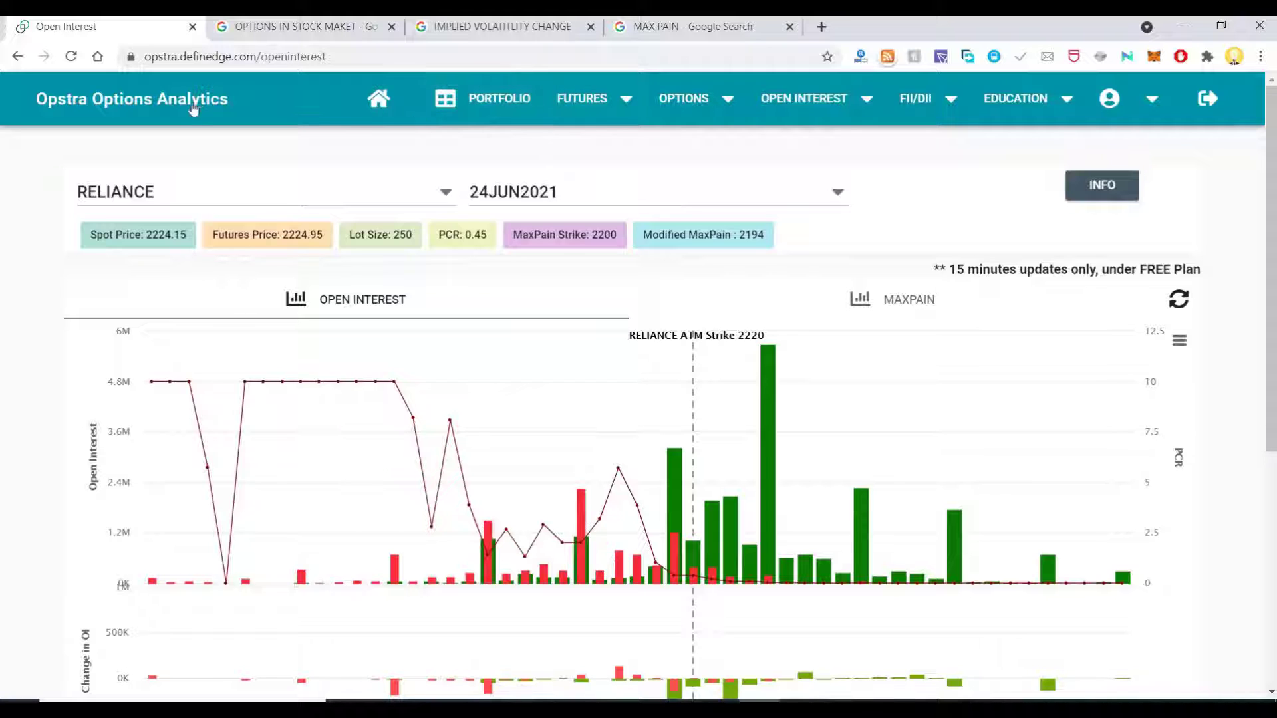
Go to the Opstra home page and launch the Options Dashboard from its card.
left_click(131, 111)
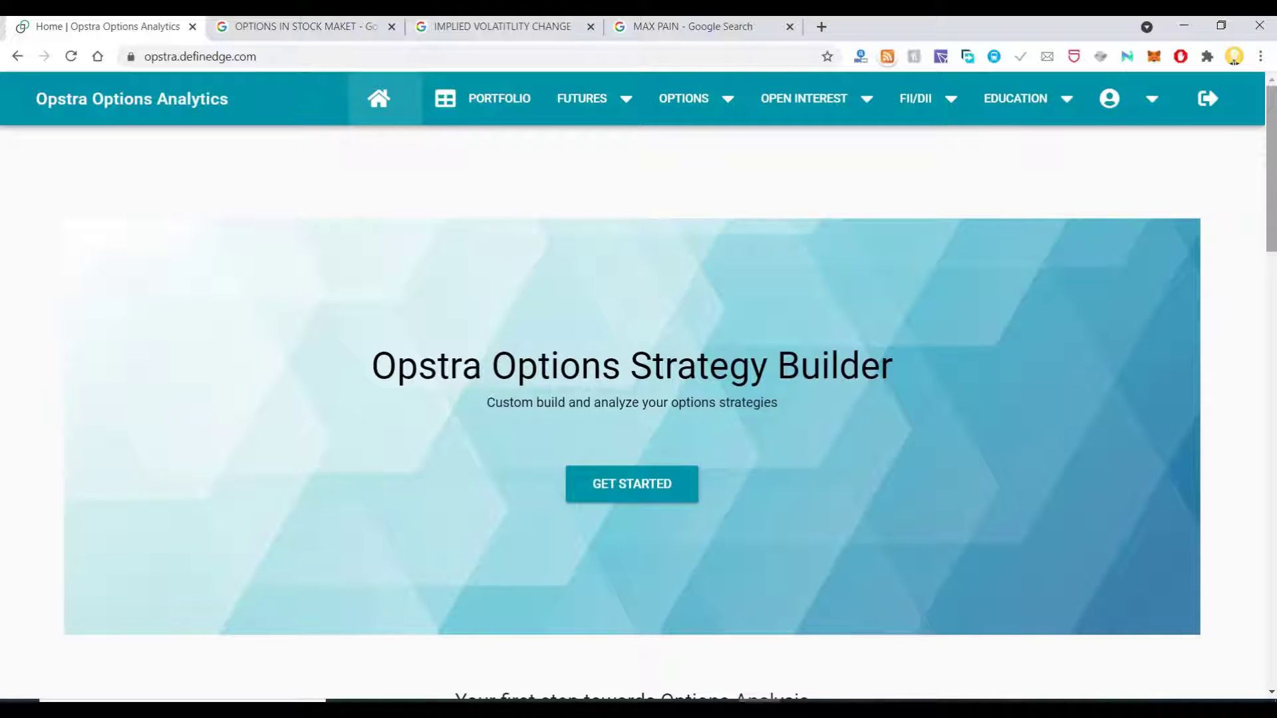
left_click_drag(1273, 165, 1273, 351)
left_click(917, 339)
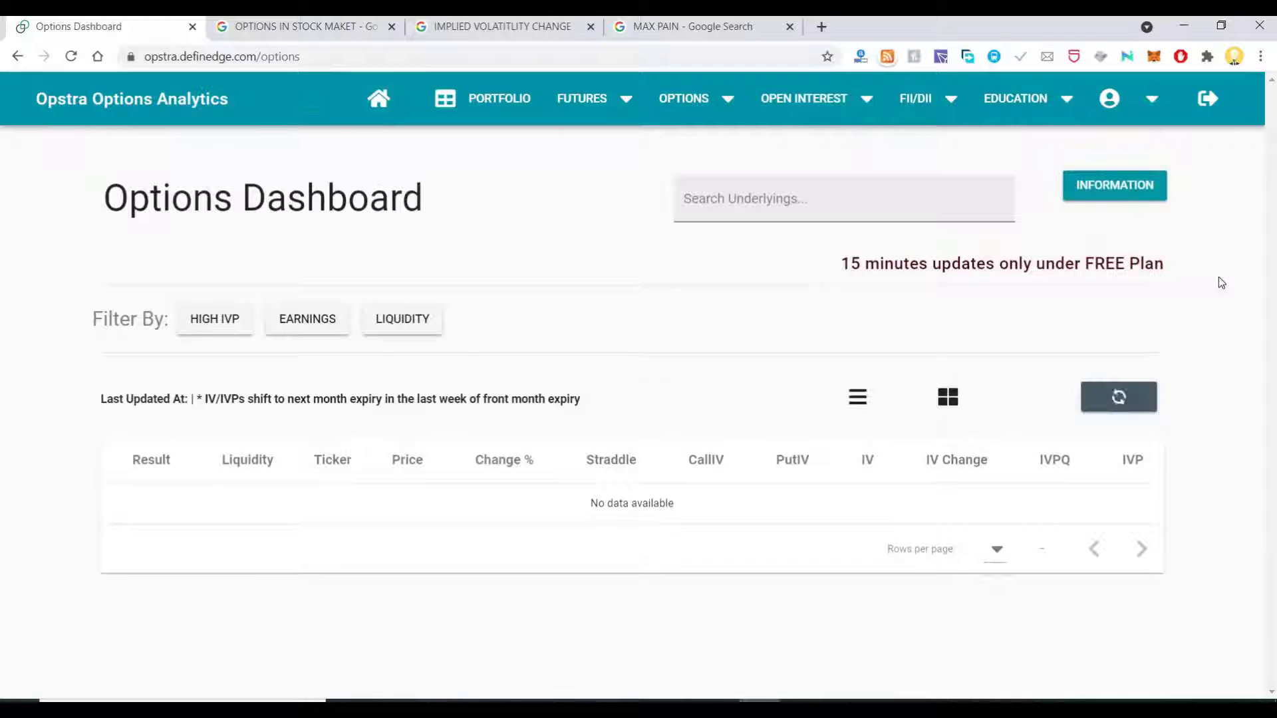
Try the Liquidity, High IVP and Earnings filters on the dashboard.
left_click_drag(1272, 137, 1273, 165)
scroll(665, 286, "up", 1)
left_click(407, 211)
left_click(228, 213)
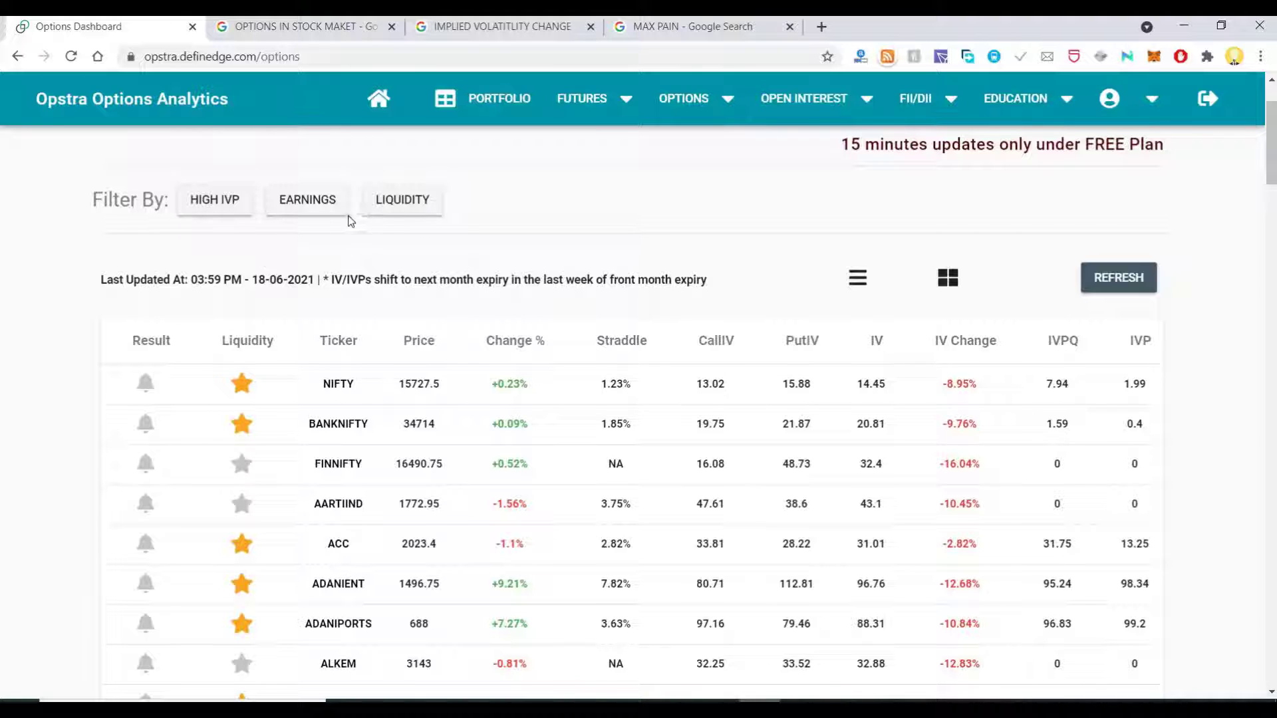
left_click(313, 193)
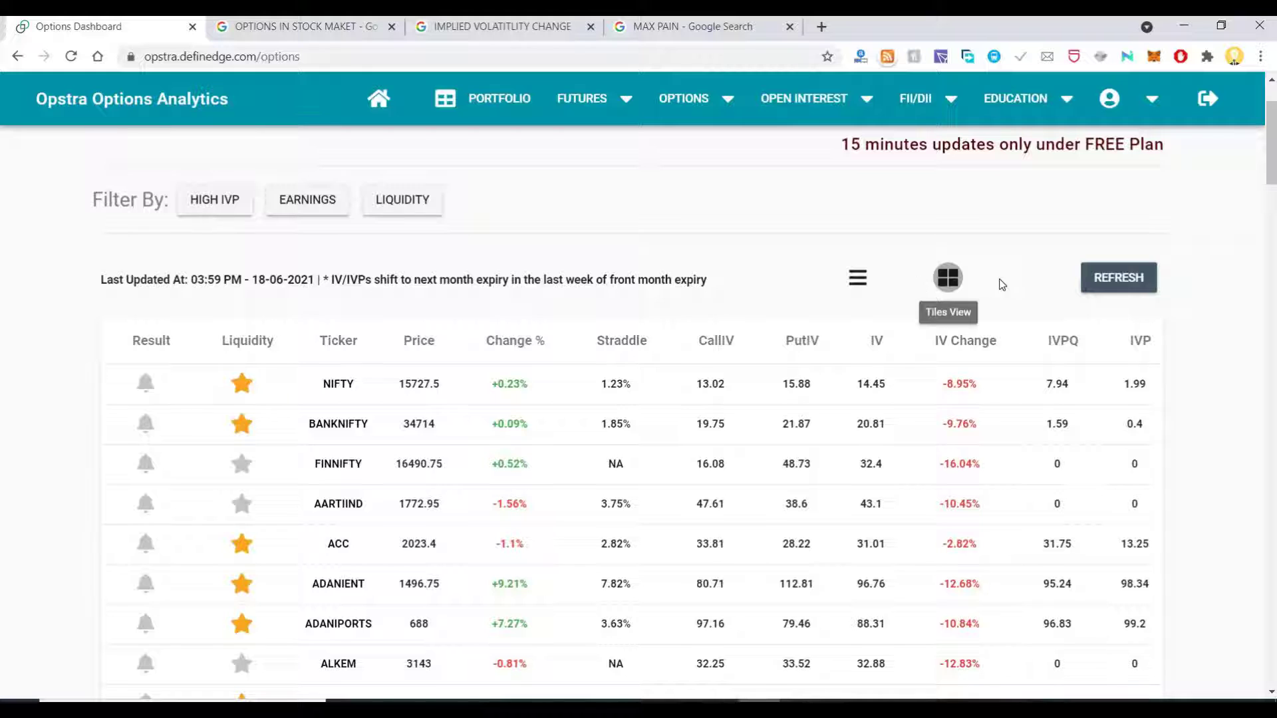
Show the dashboard as tiles and apply the Liquidity filter to the cards.
left_click(953, 282)
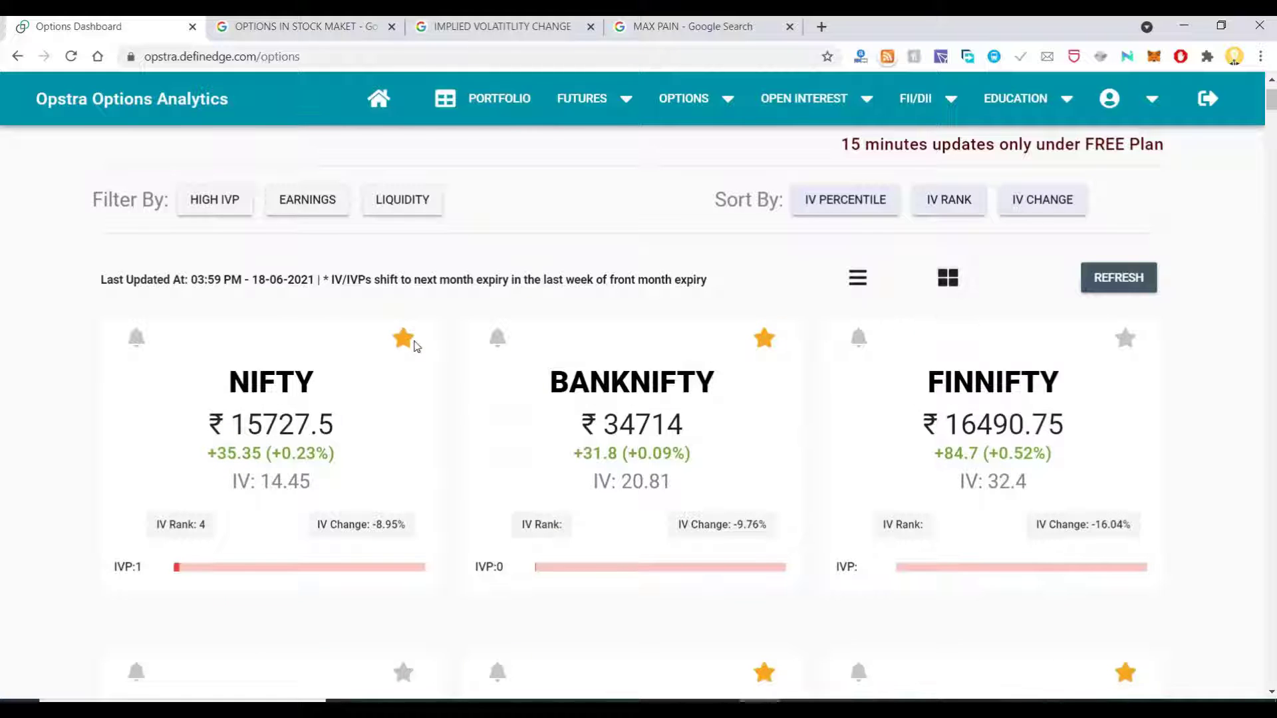
mouse_move(405, 344)
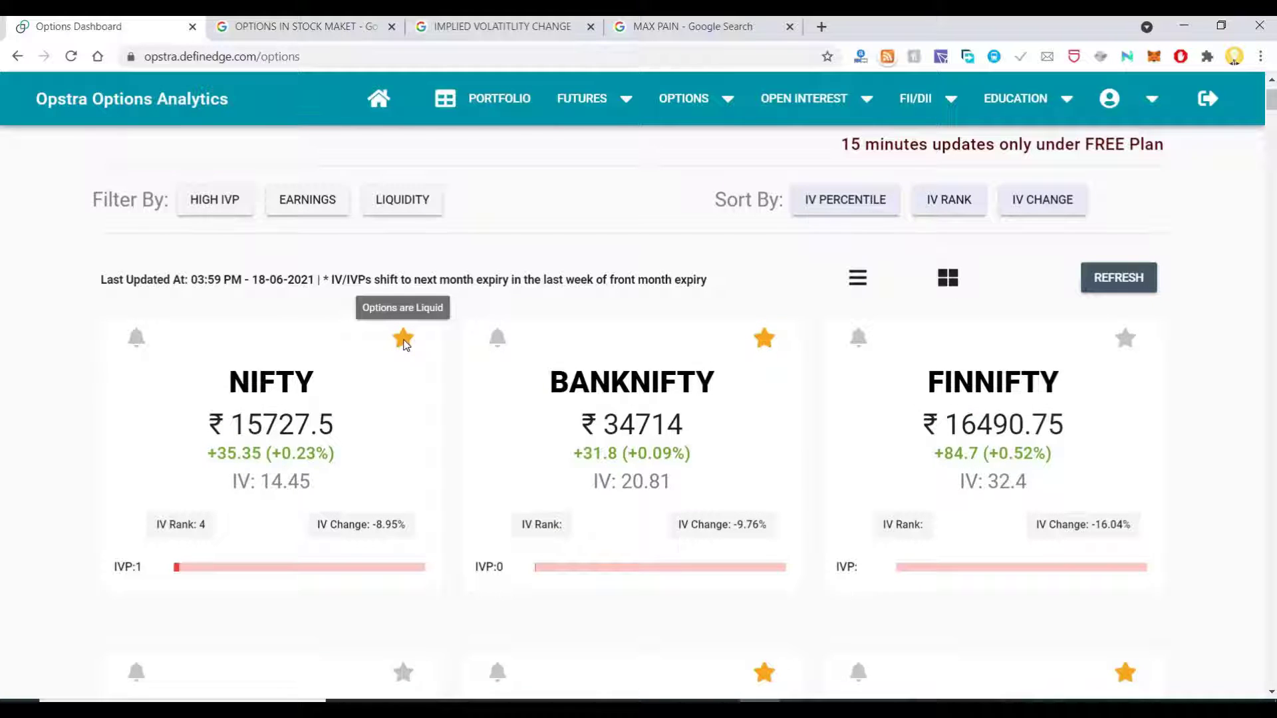
left_click(412, 203)
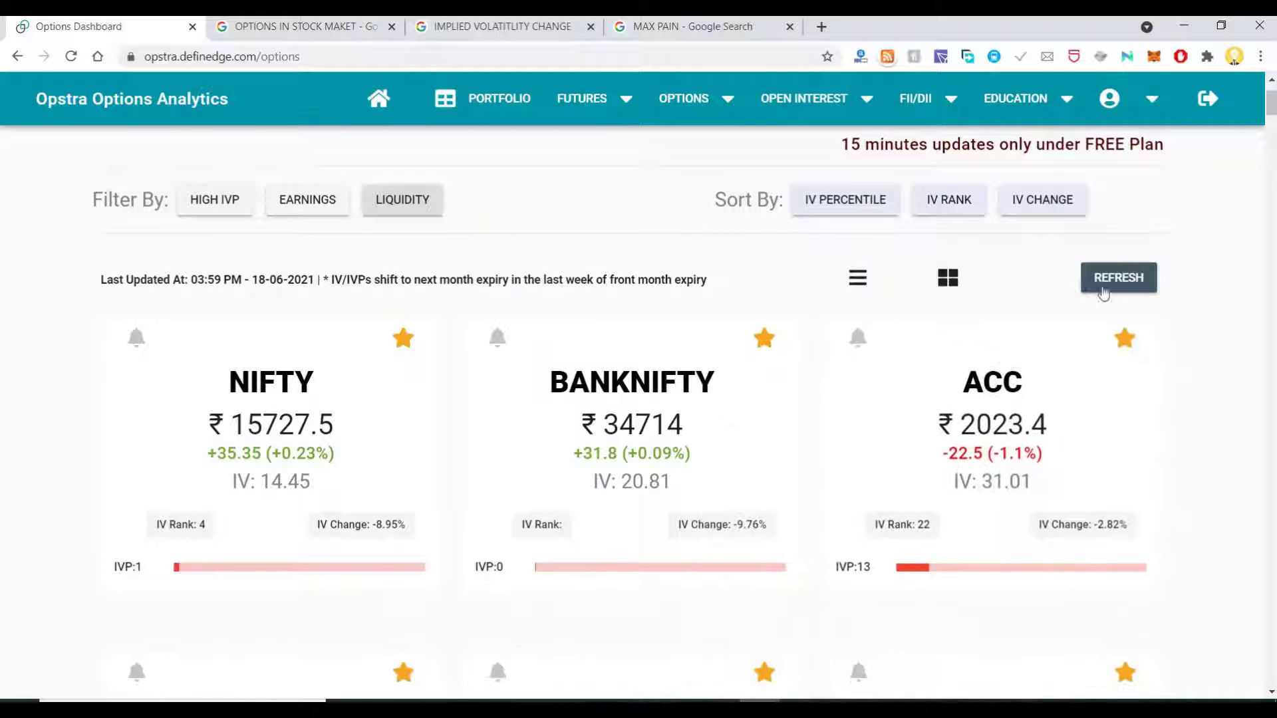
left_click_drag(1272, 120, 488, 348)
Clear the Earnings and Liquidity filters, return to table layout, and sort by IV Change.
left_click(324, 325)
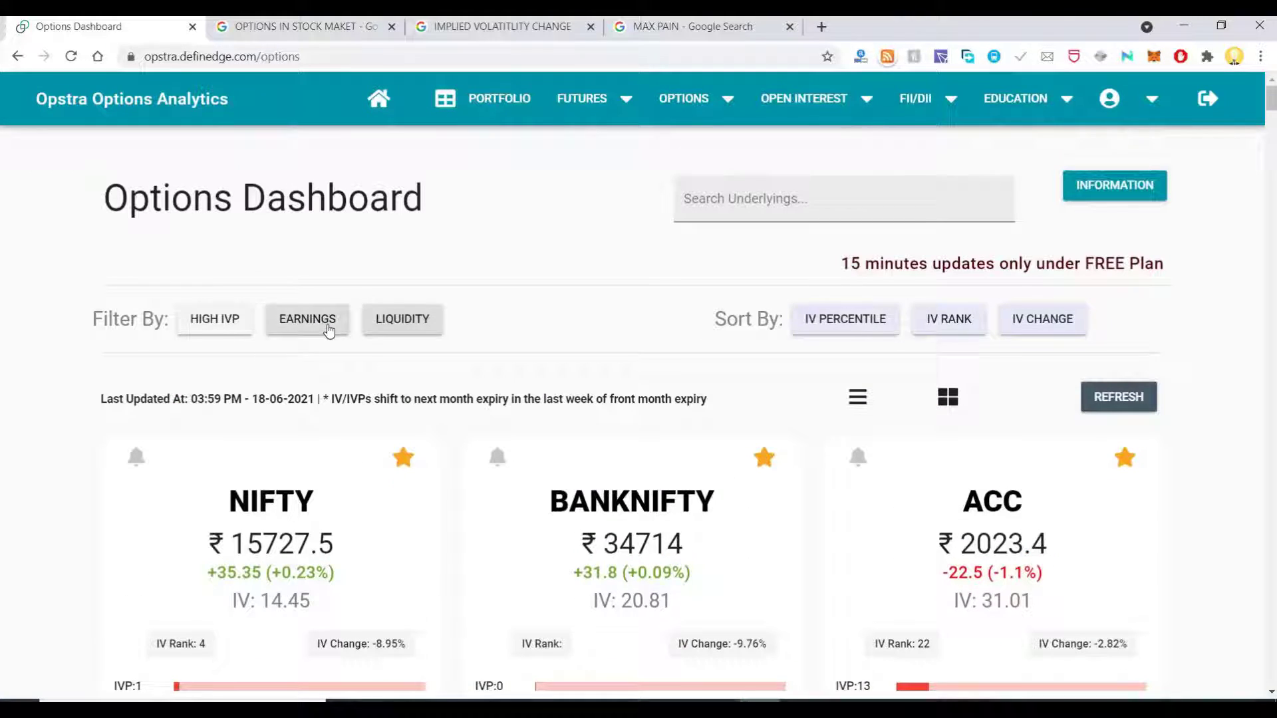
left_click(381, 322)
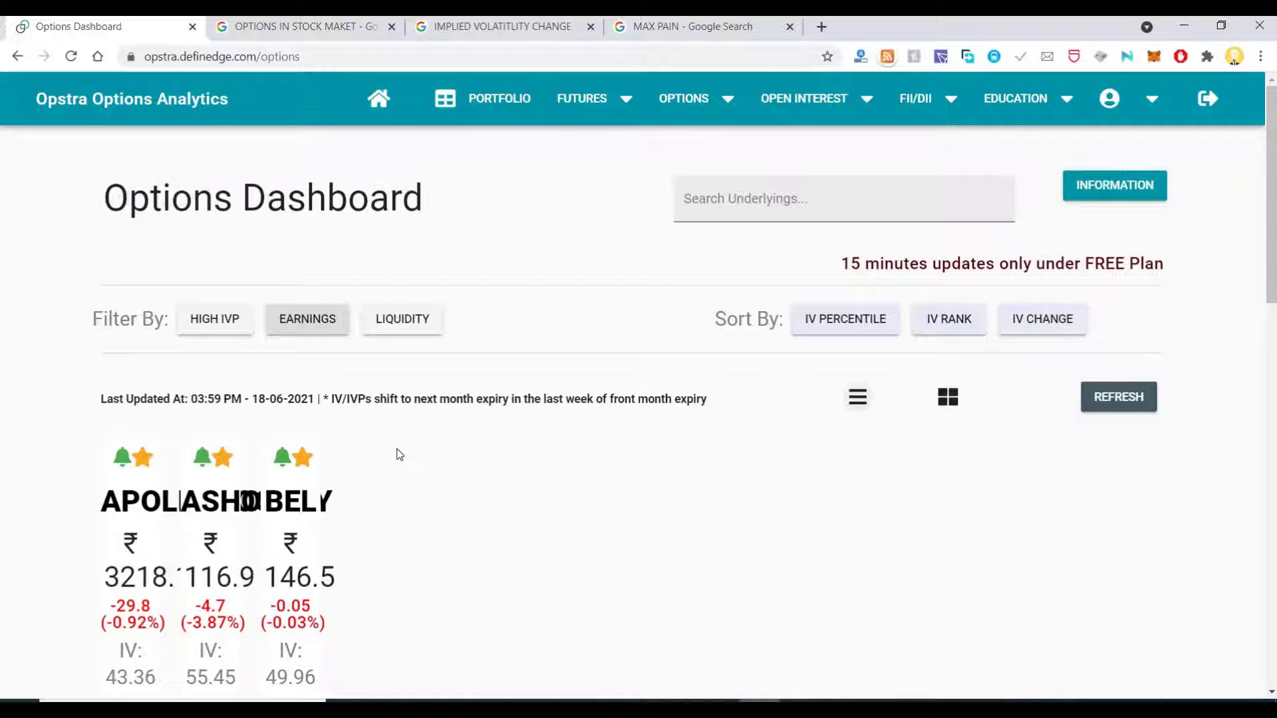
left_click(858, 398)
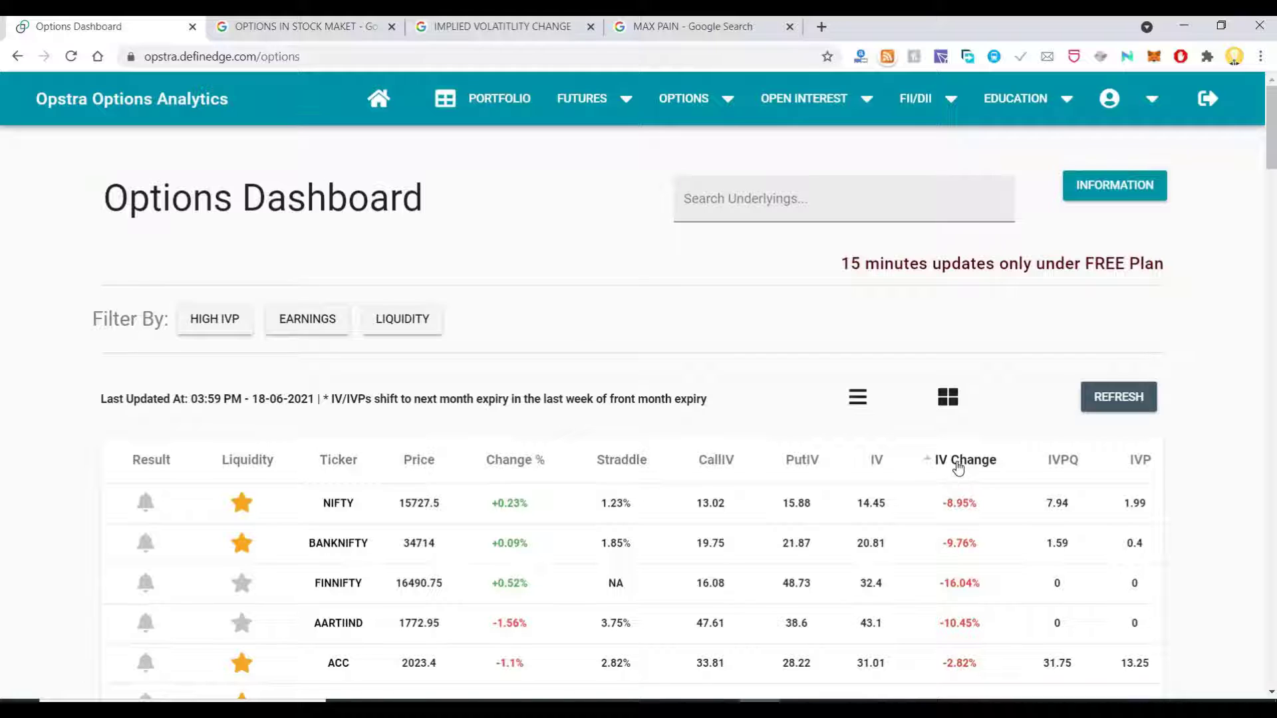
left_click(958, 467)
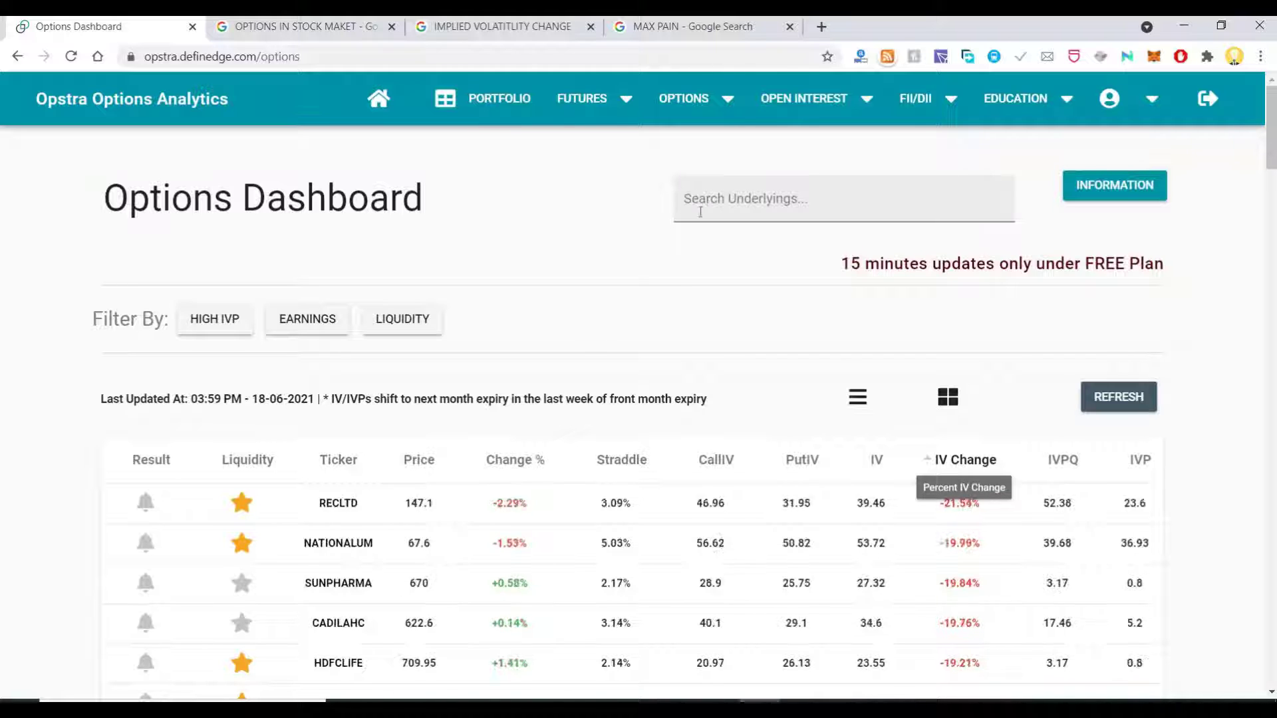
Close the options-in-stock-market search tab and return to the Options Dashboard.
left_click(392, 27)
left_click(341, 25)
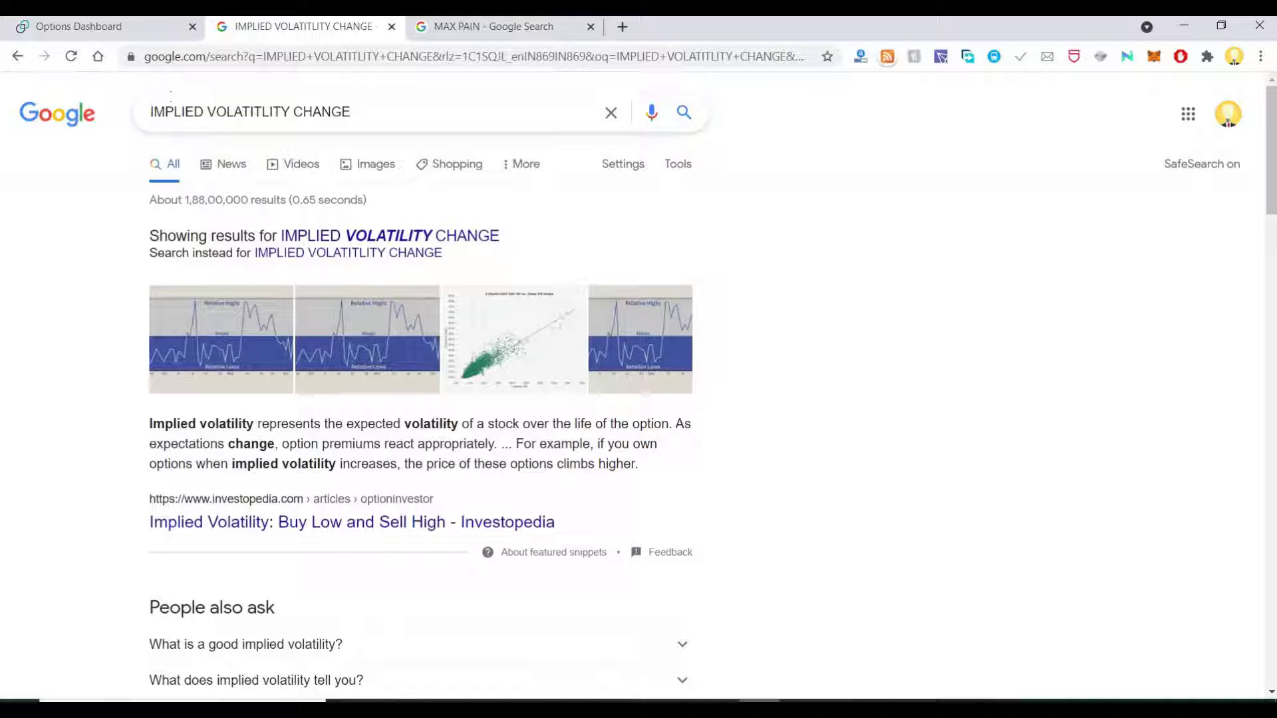
left_click(100, 27)
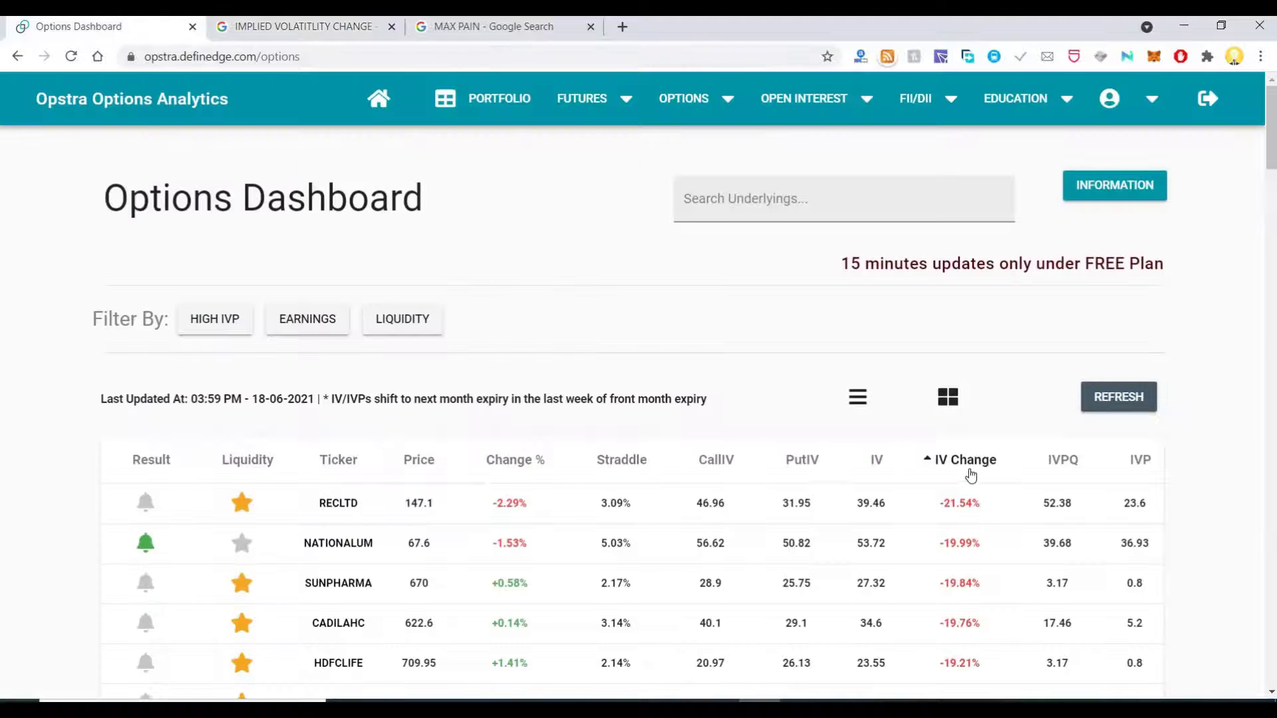
left_click(929, 466)
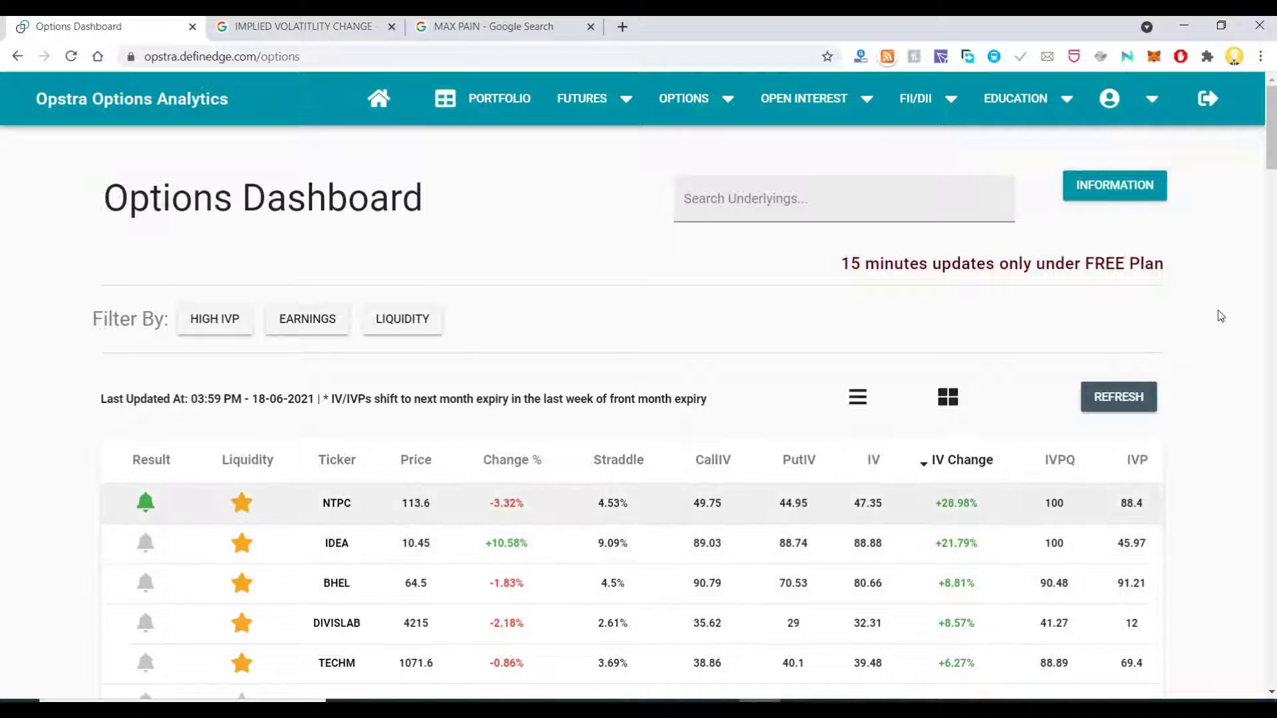
left_click_drag(1271, 160, 1272, 163)
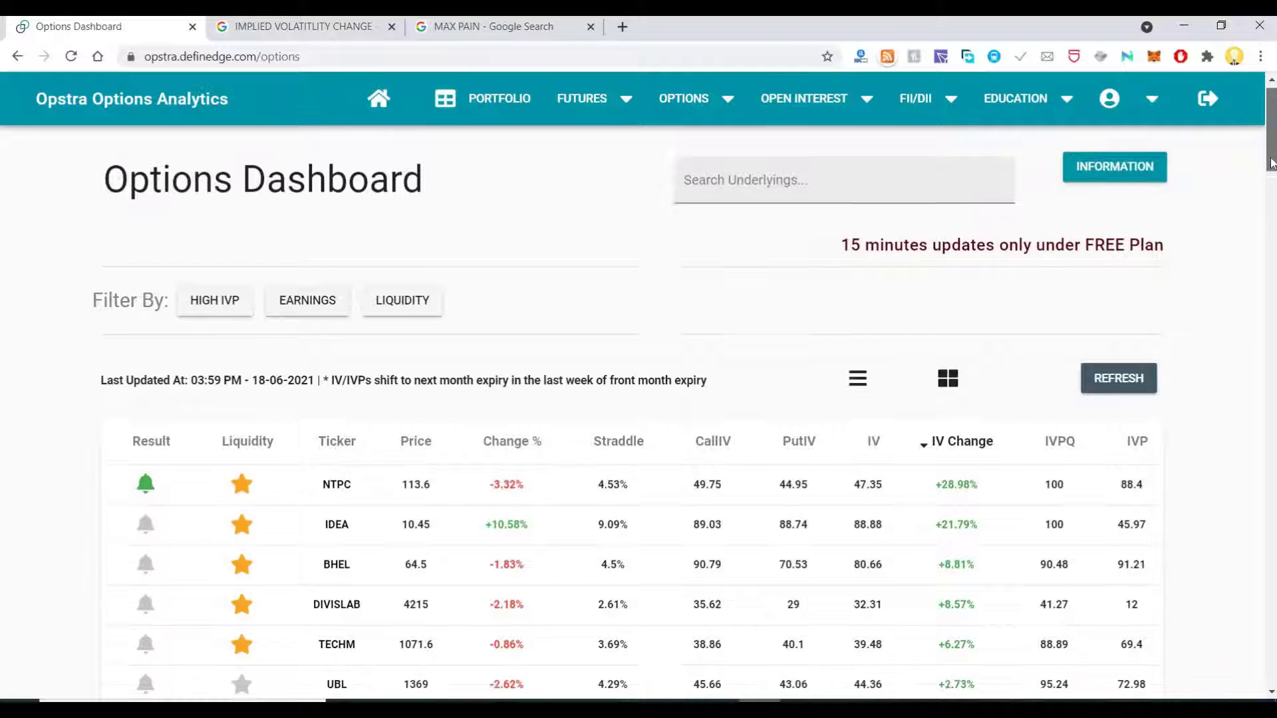
scroll(586, 346, "down", 2)
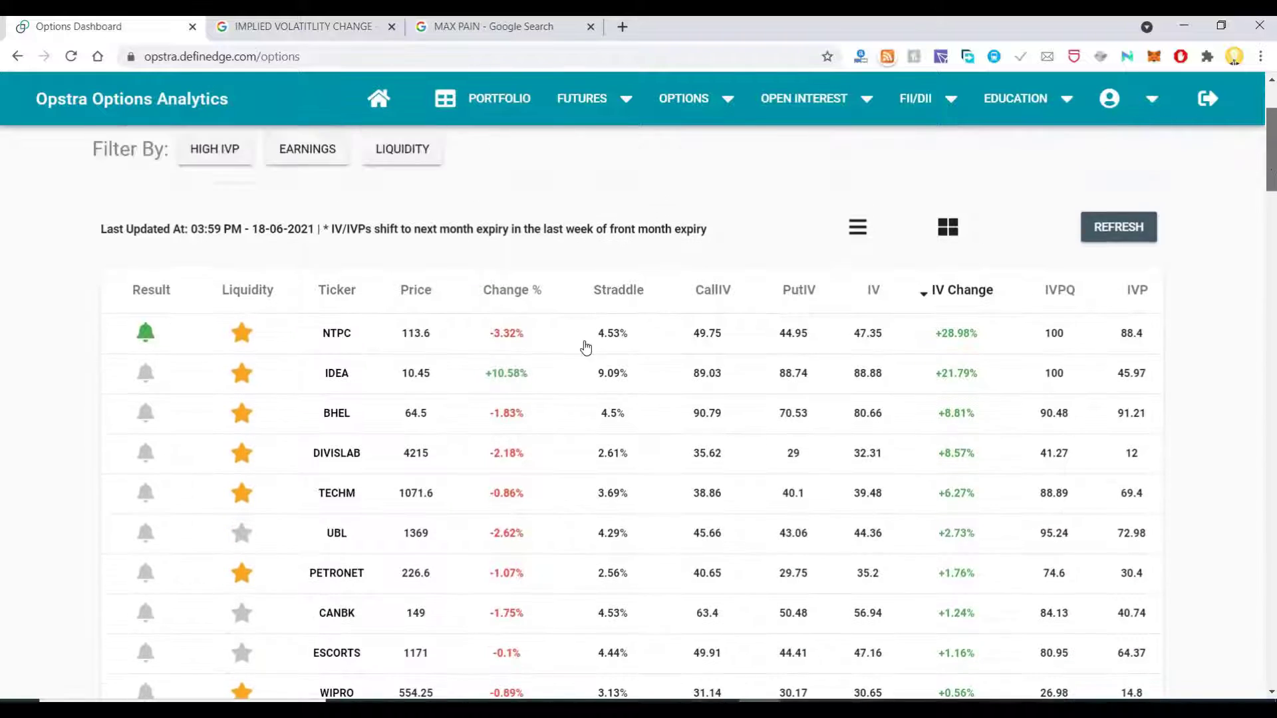
scroll(585, 346, "up", 1)
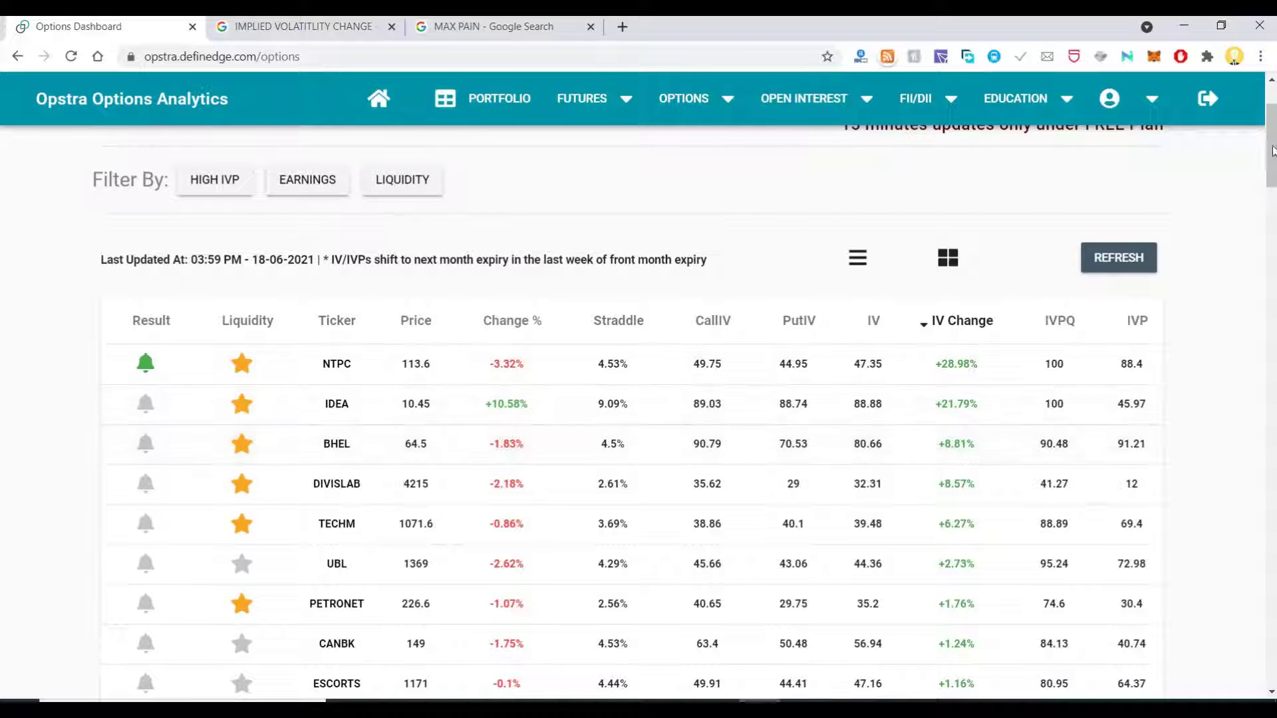
scroll(1274, 188, "down", 1)
scroll(870, 500, "down", 6)
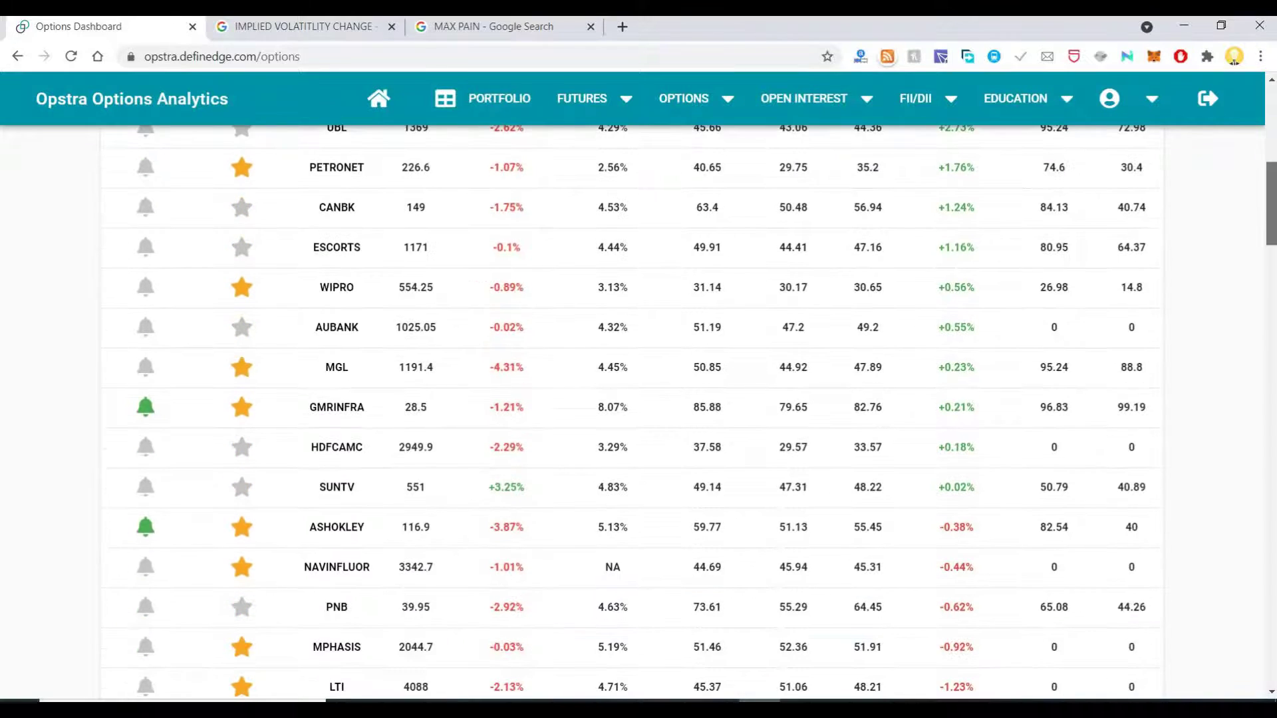
scroll(870, 500, "up", 7)
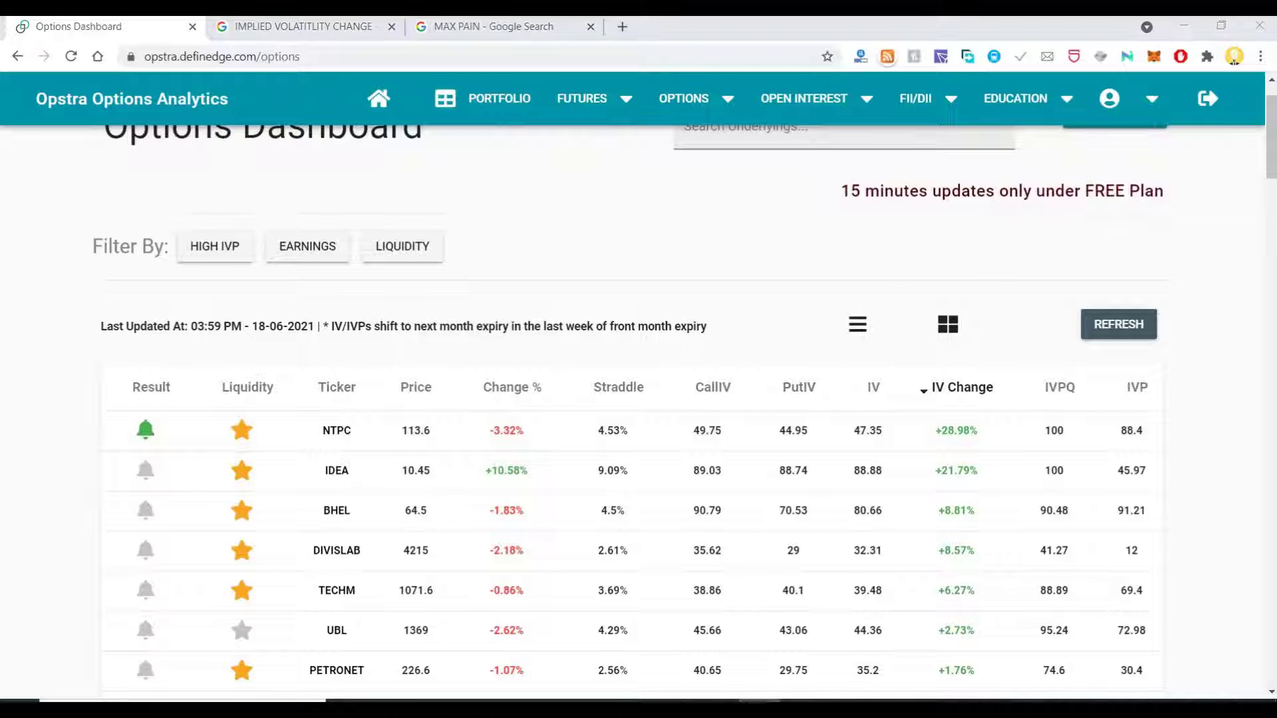
scroll(638, 412, "down", 1)
scroll(950, 184, "down", 10)
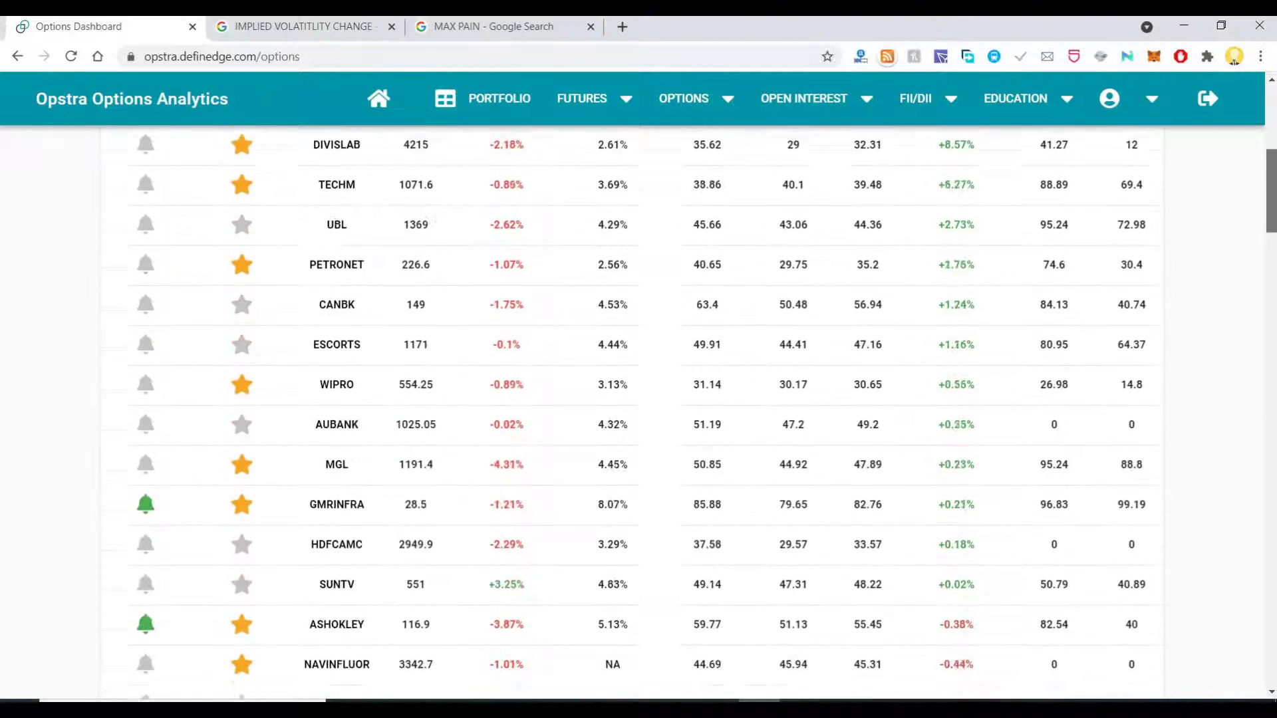
scroll(951, 184, "up", 10)
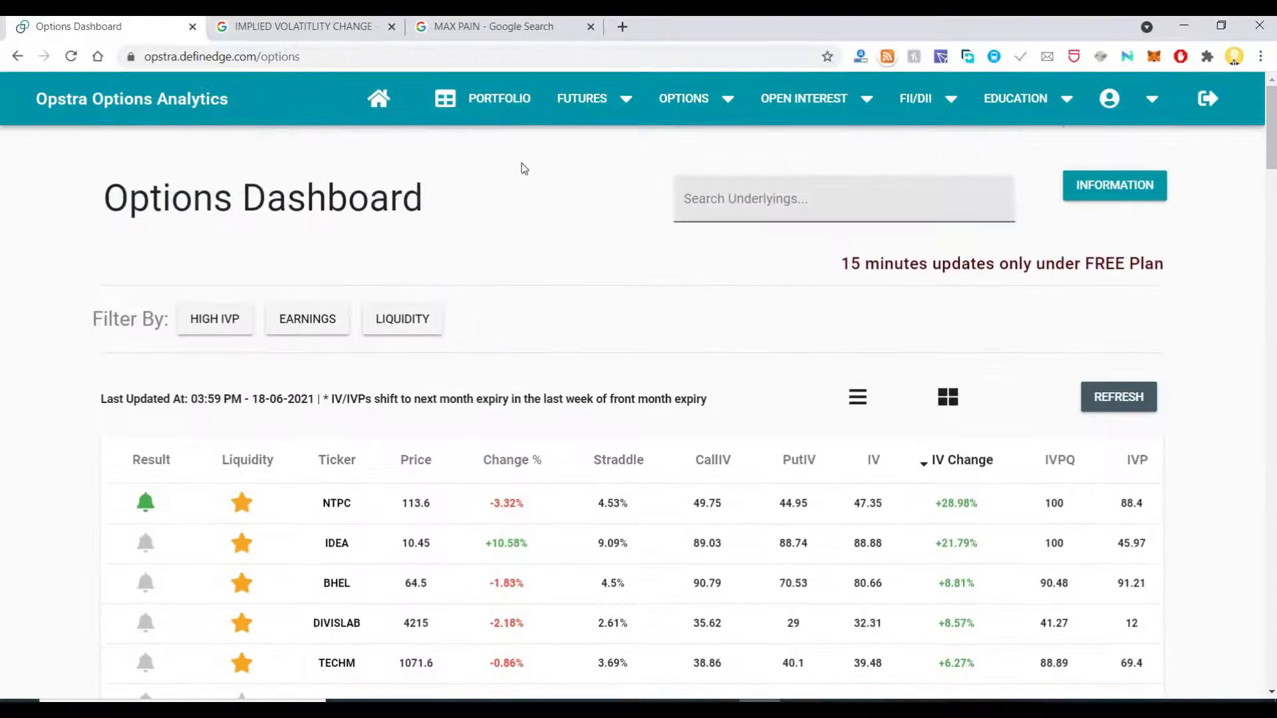
Open the Open Interest chart page and close the implied volatility search tab.
left_click(828, 96)
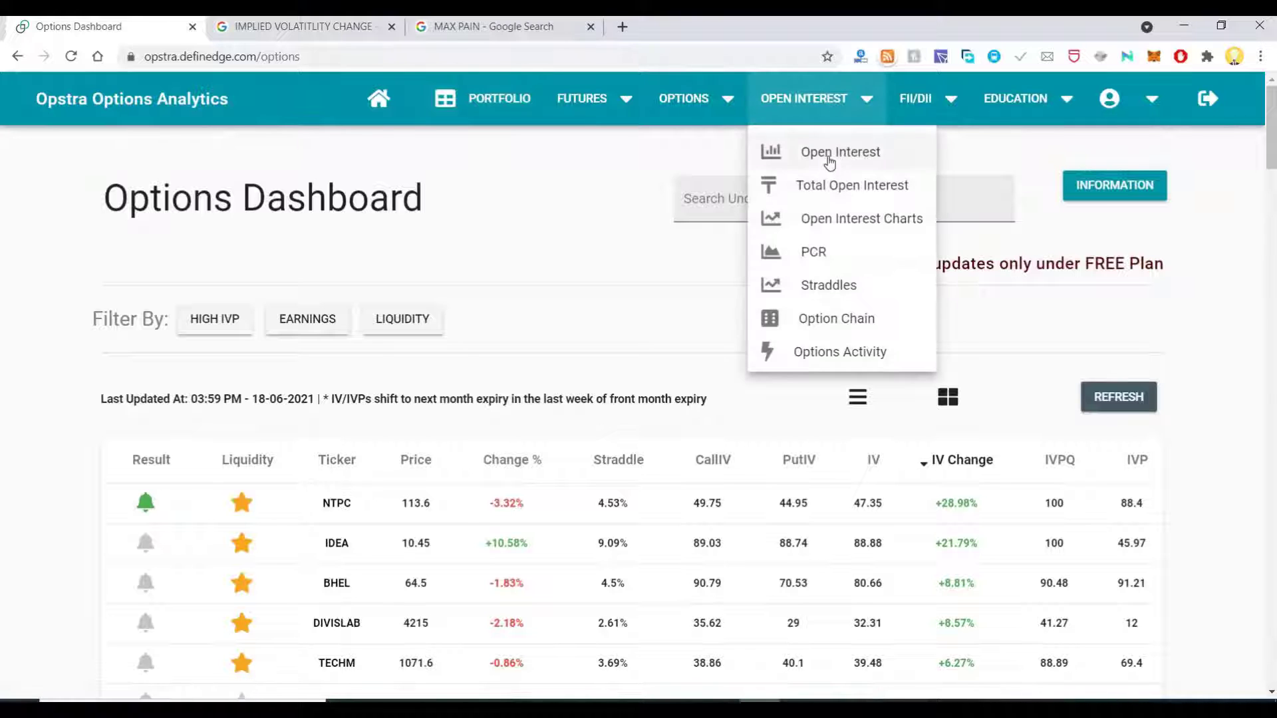
left_click(830, 155)
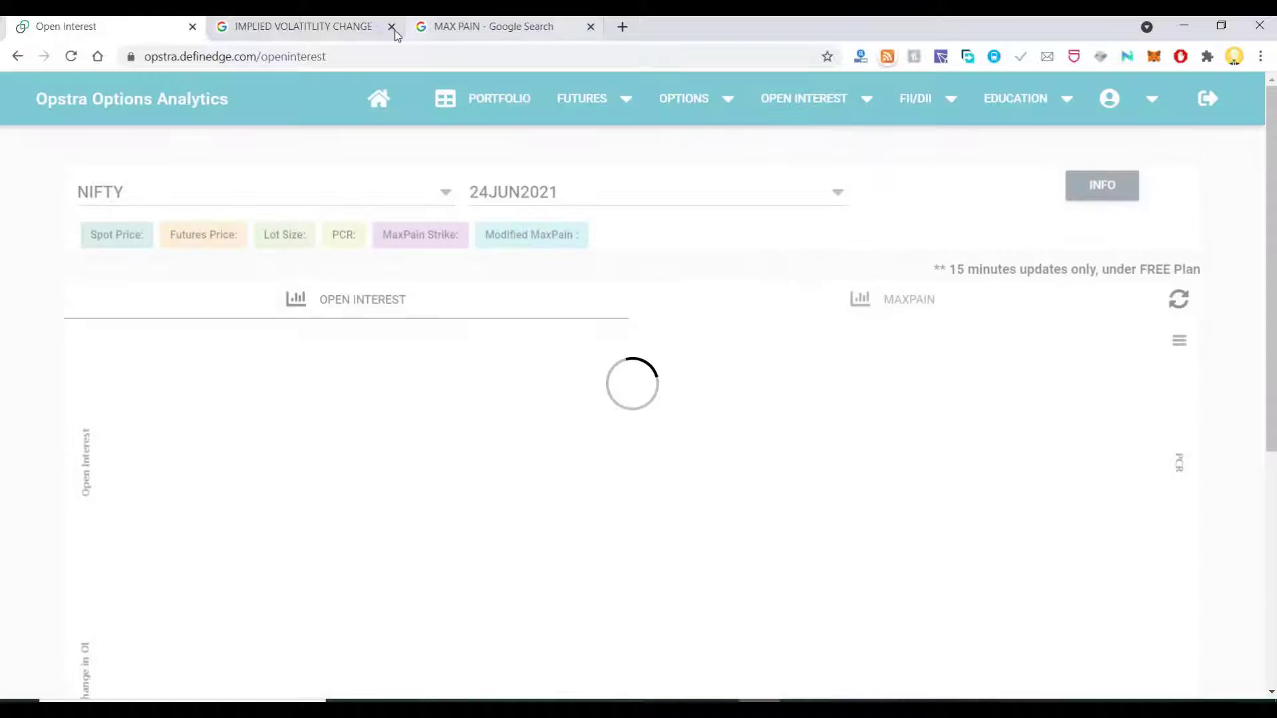
left_click(391, 27)
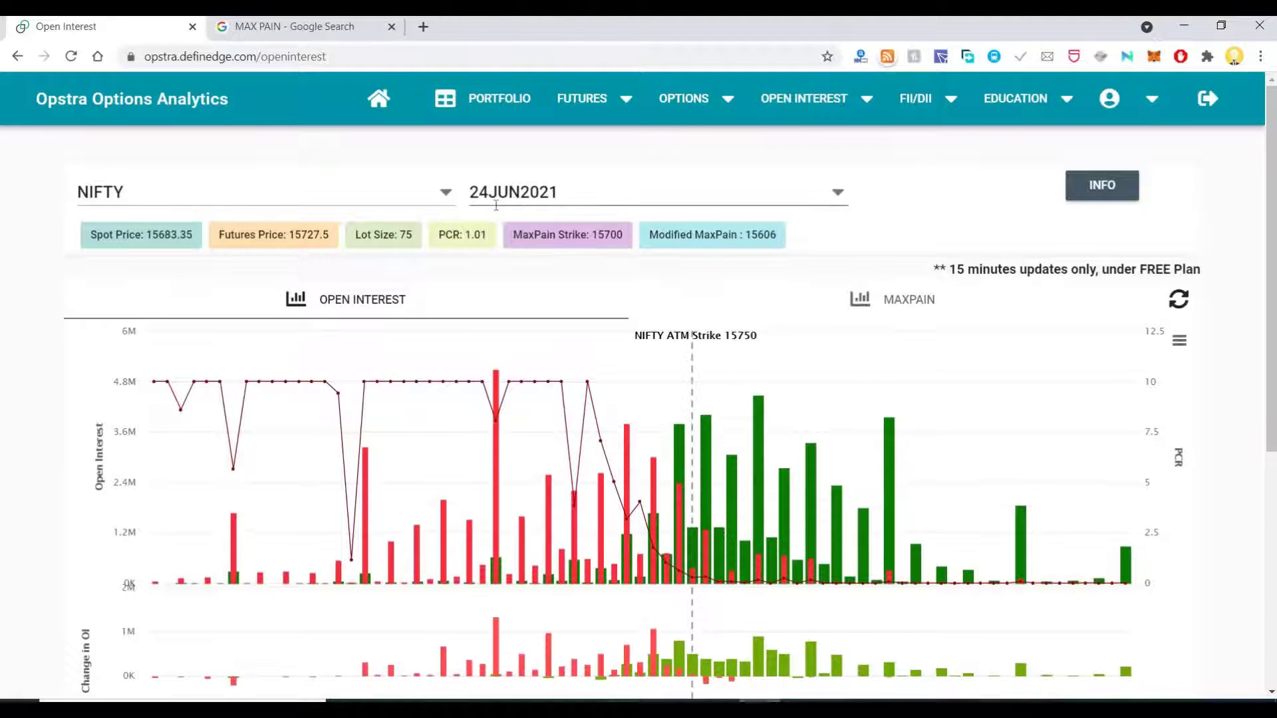
Load the IDEA open interest chart for the 24JUN2021 expiry.
left_click(310, 199)
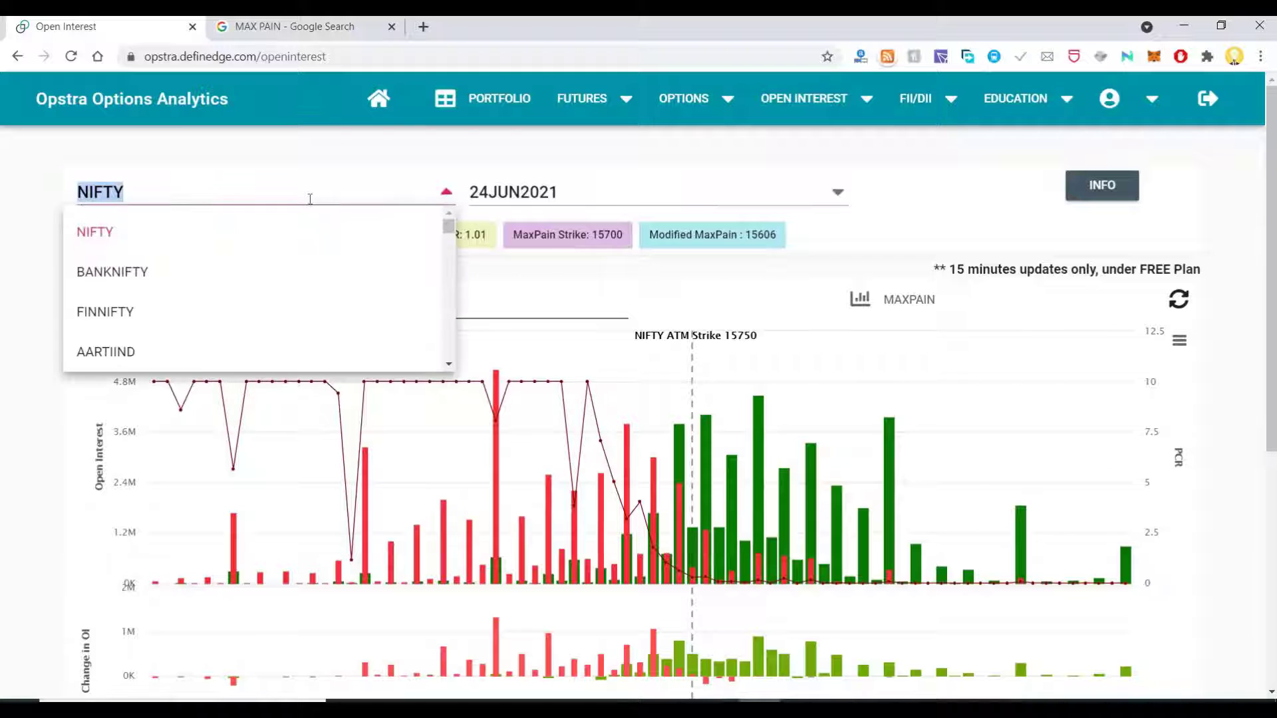
type("IDEA")
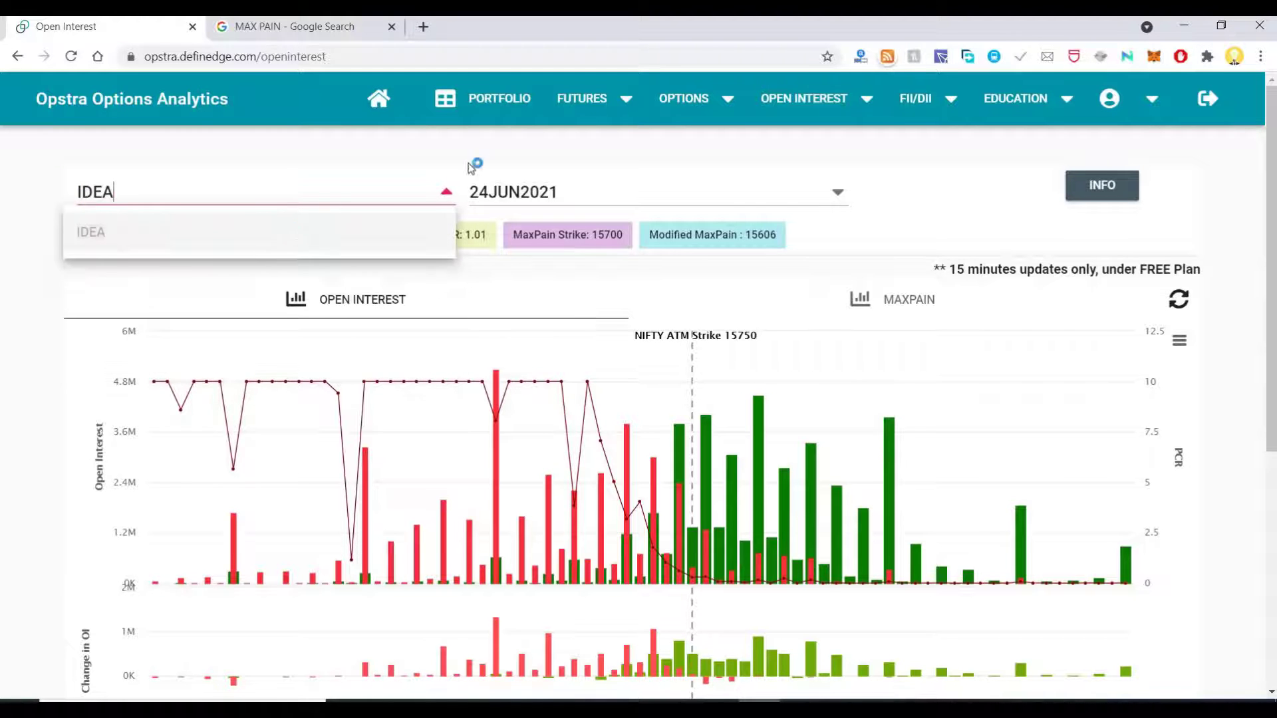
key("Return")
left_click(686, 201)
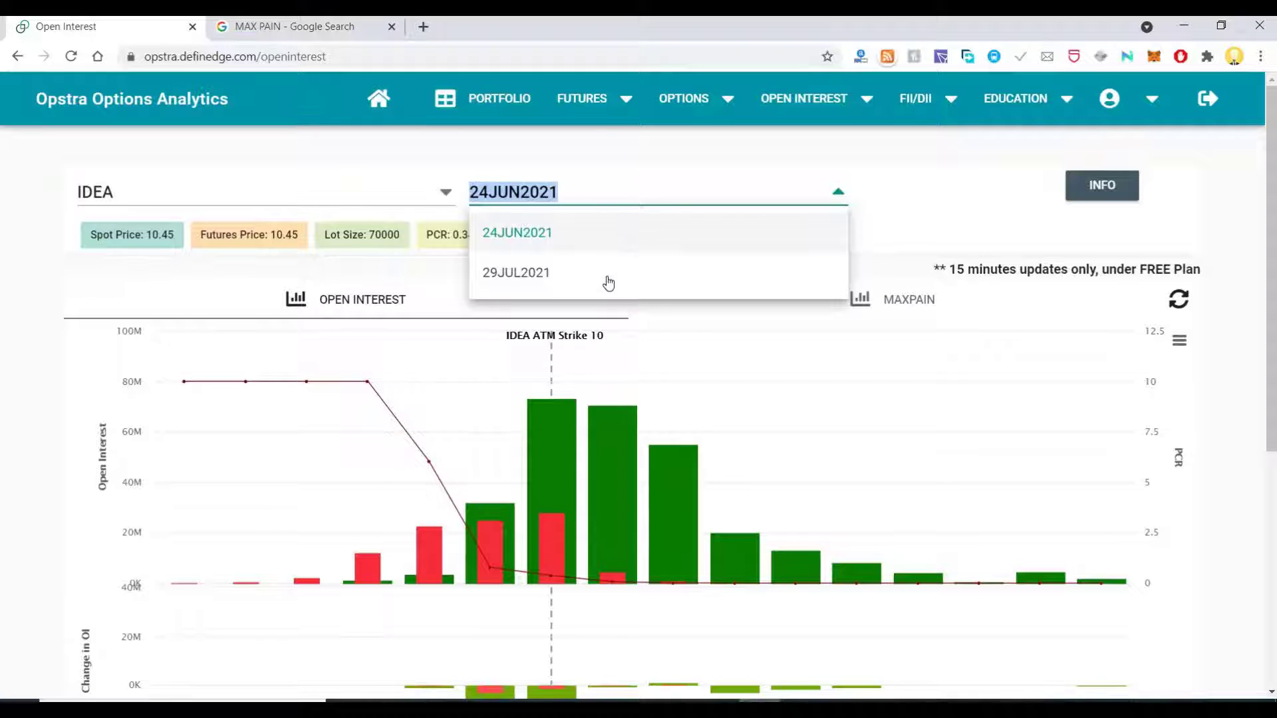
left_click(683, 182)
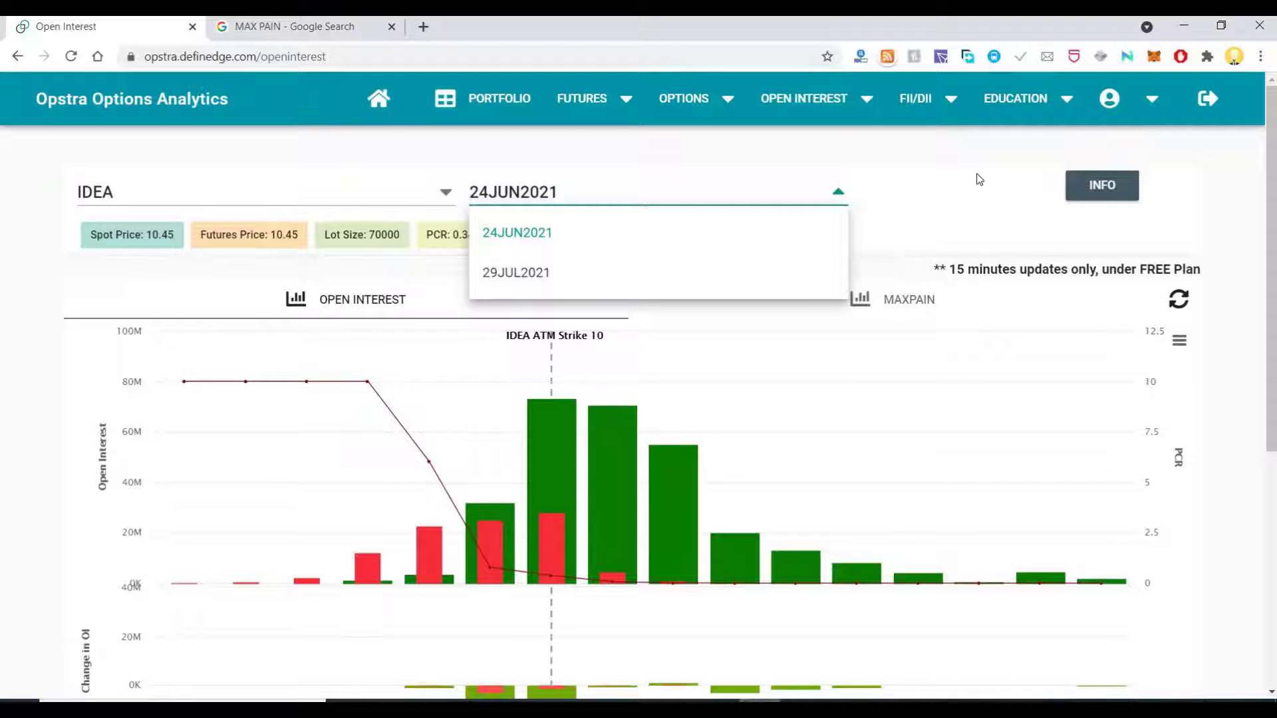
left_click(1091, 190)
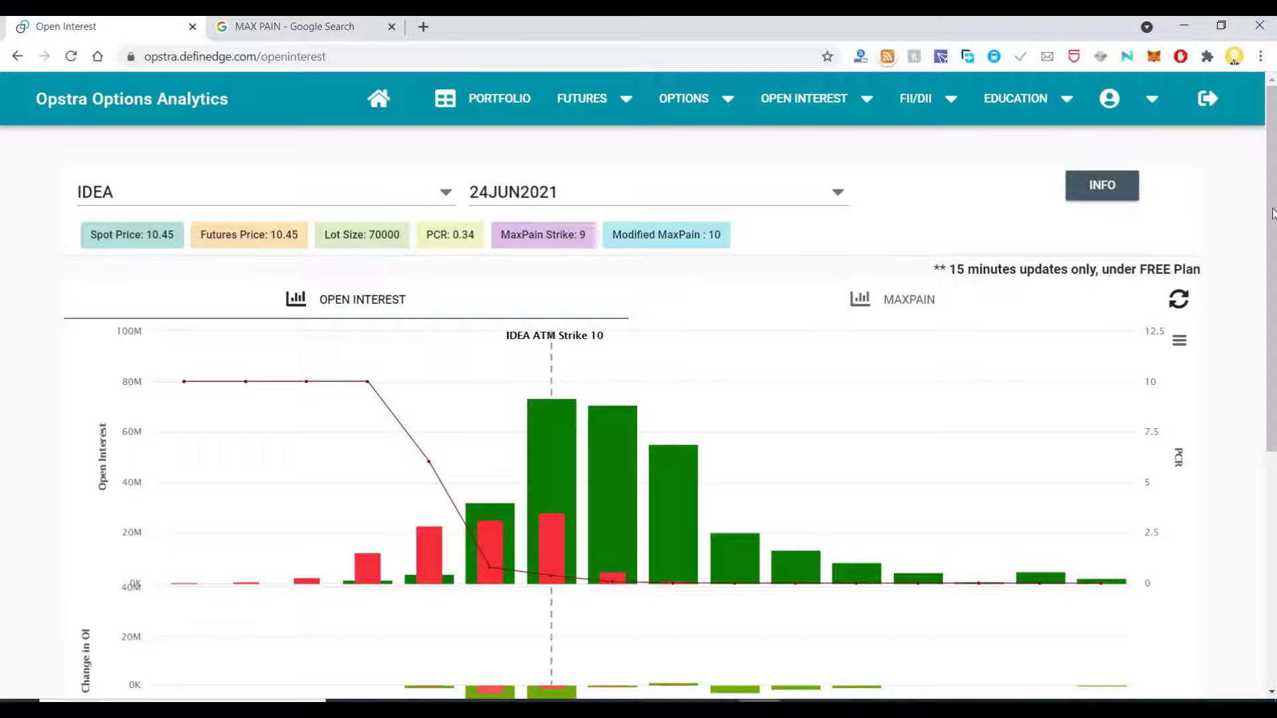
left_click(1135, 192)
left_click(858, 492)
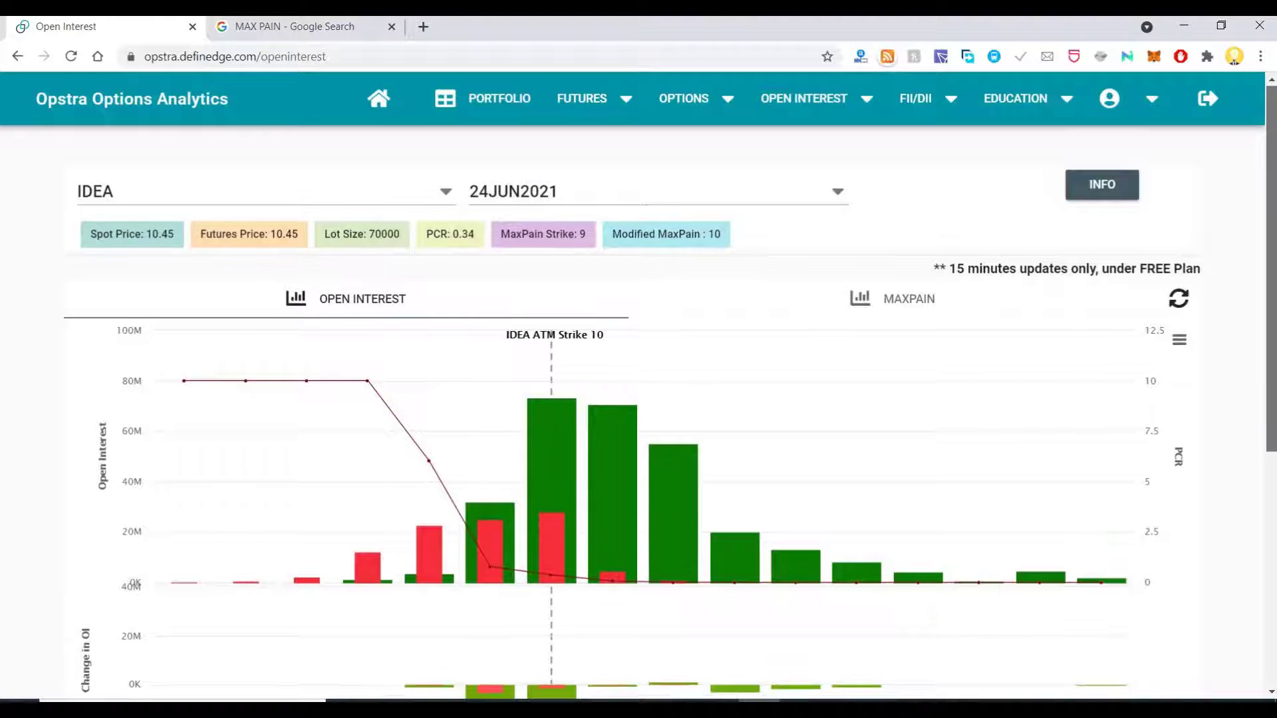
scroll(931, 532, "down", 2)
scroll(876, 326, "down", 1)
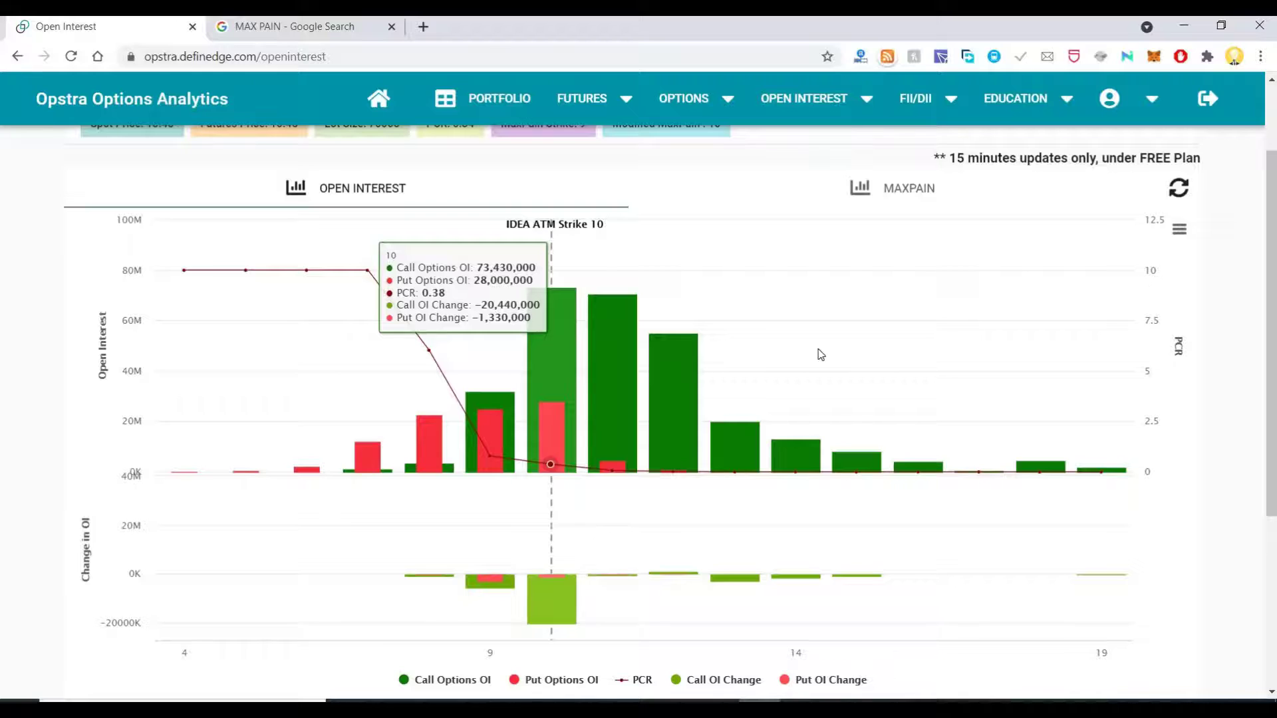
left_click(901, 201)
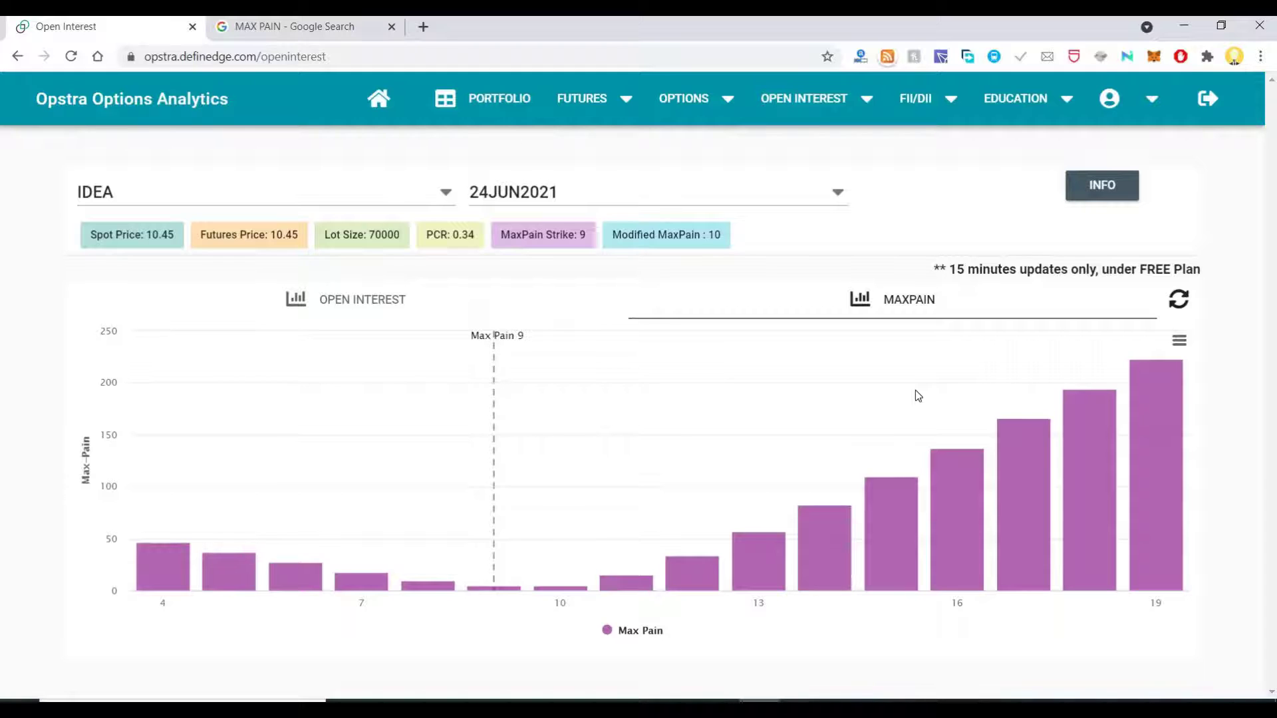
Inspect the IDEA max pain chart bars, with max pain at strike 9.
mouse_move(1171, 433)
Look over the MAX PAIN Google results, then close that tab.
left_click(258, 27)
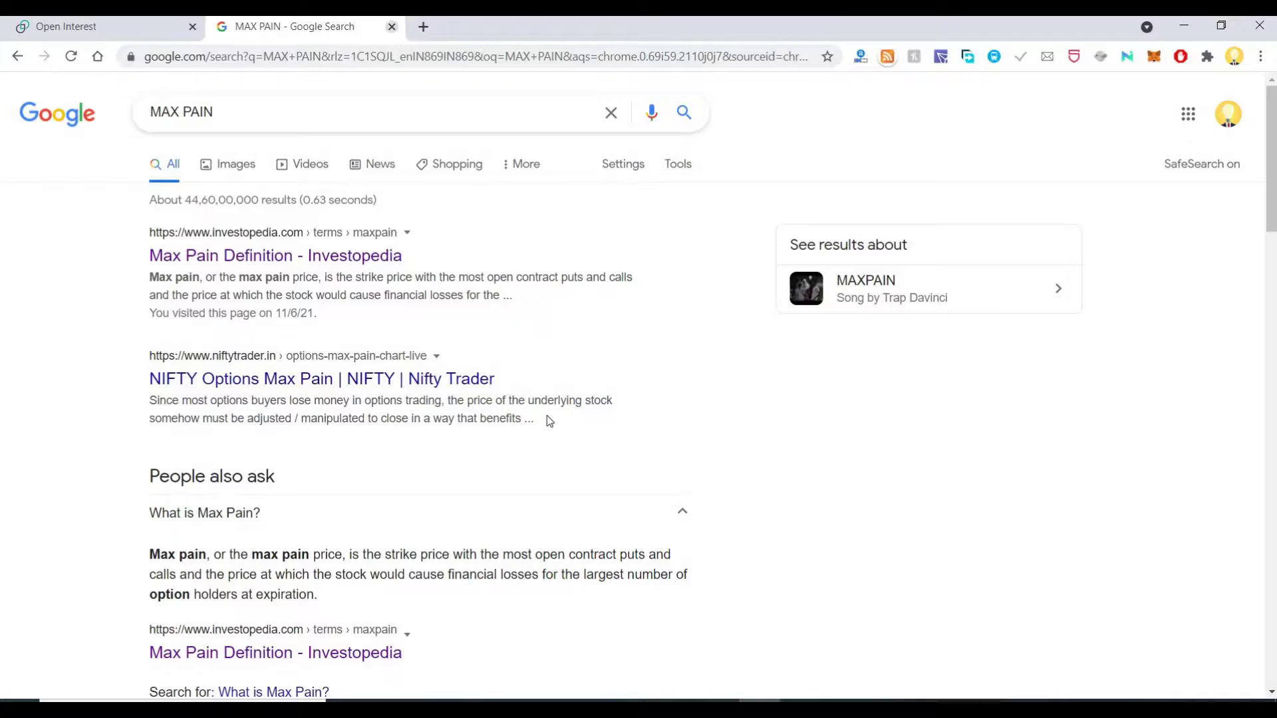
left_click(392, 27)
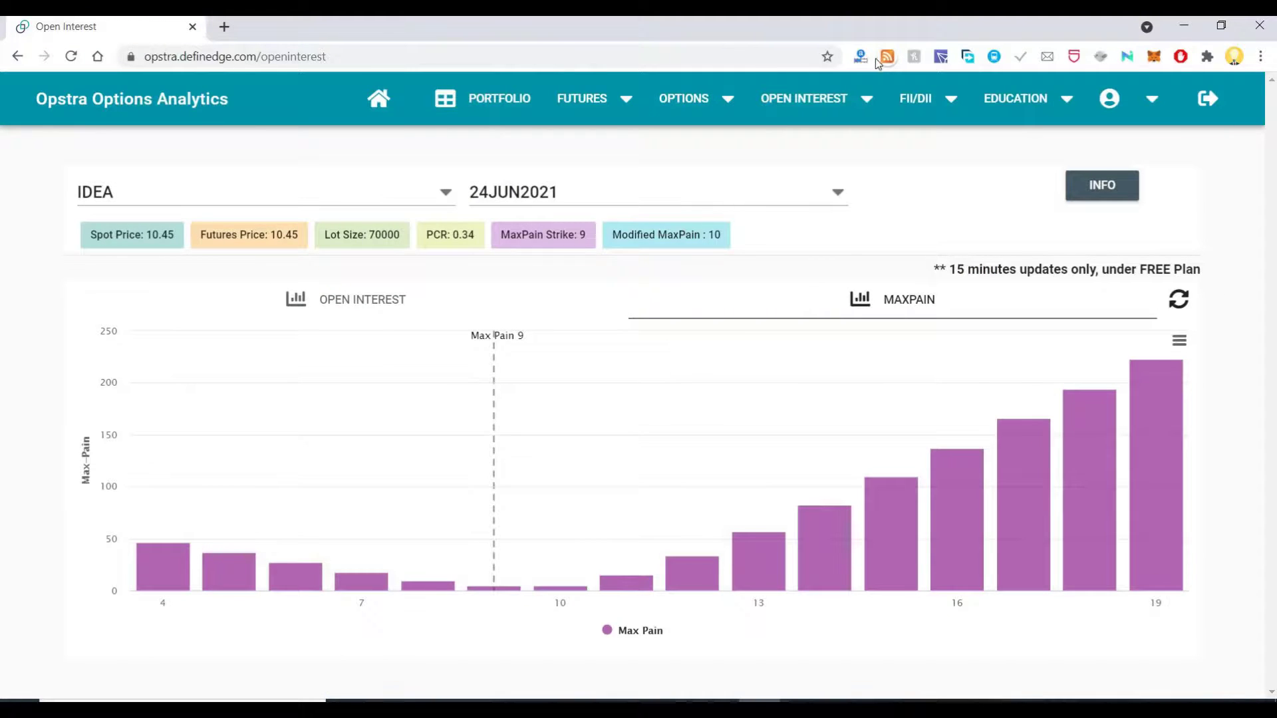
Open the FII/DII Cash Market page and scroll through its daily FII/DII net chart.
left_click(865, 100)
left_click(910, 113)
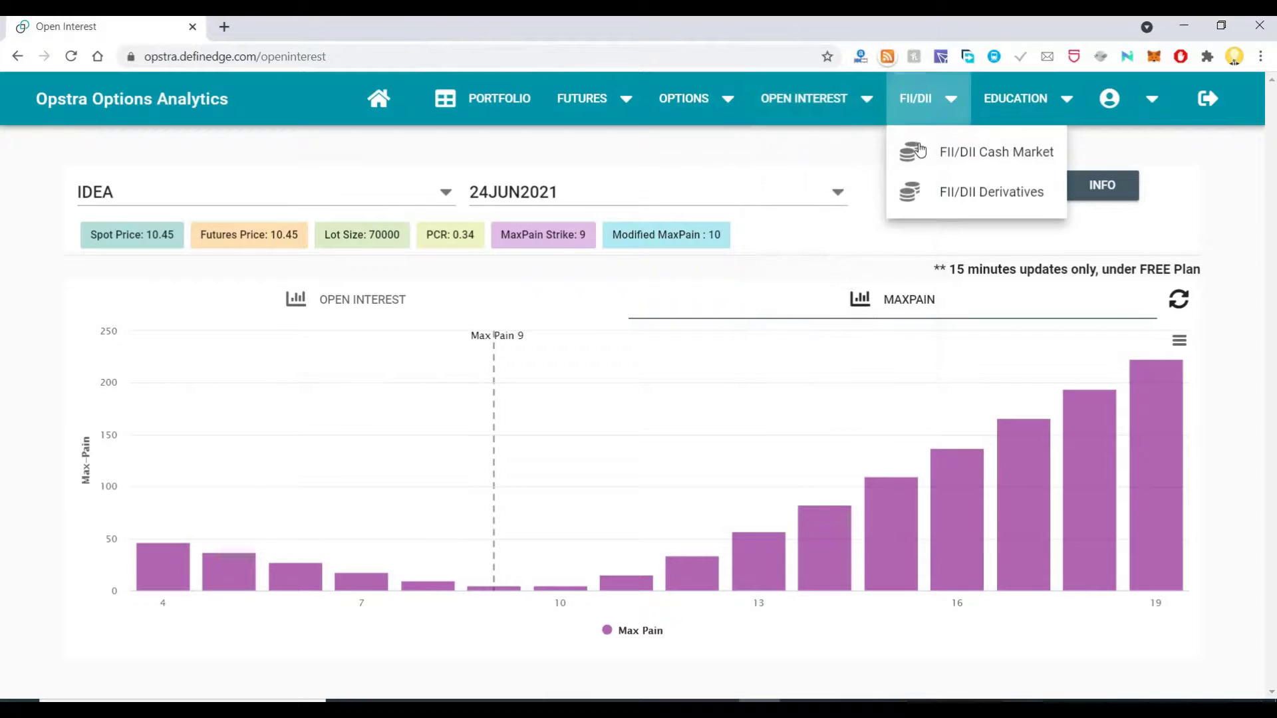
left_click(961, 165)
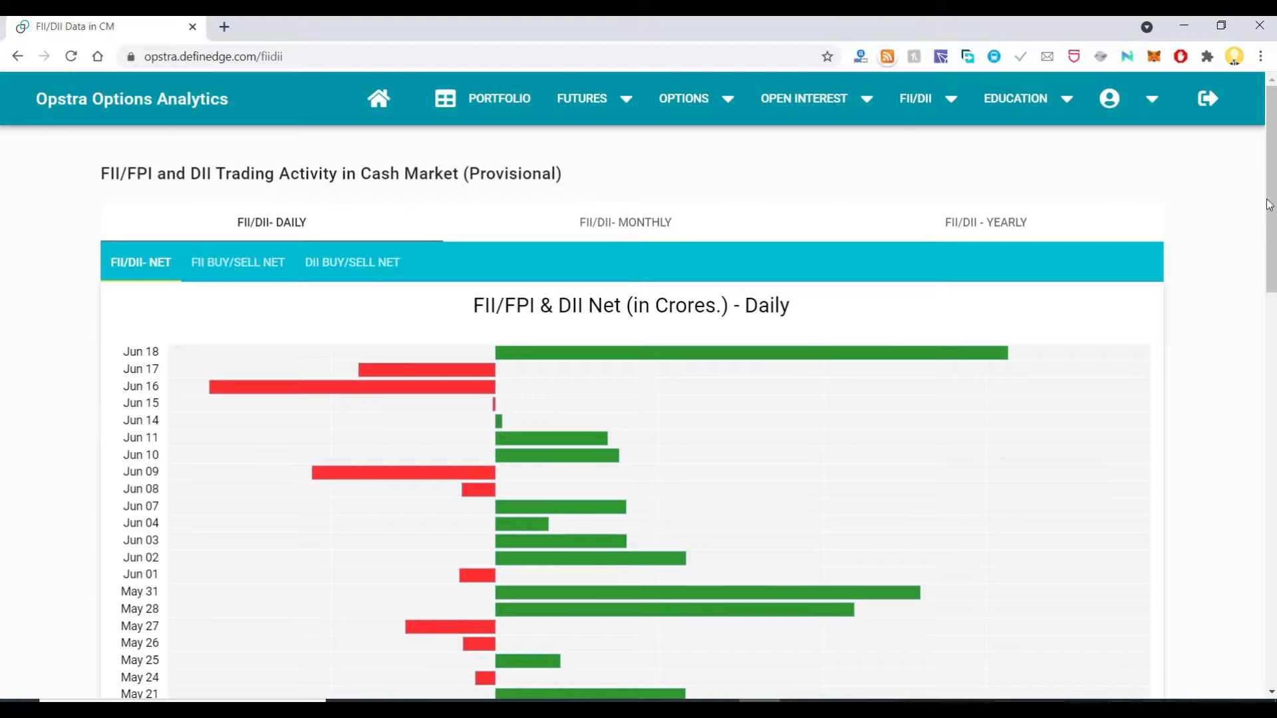
scroll(1250, 200, "down", 1)
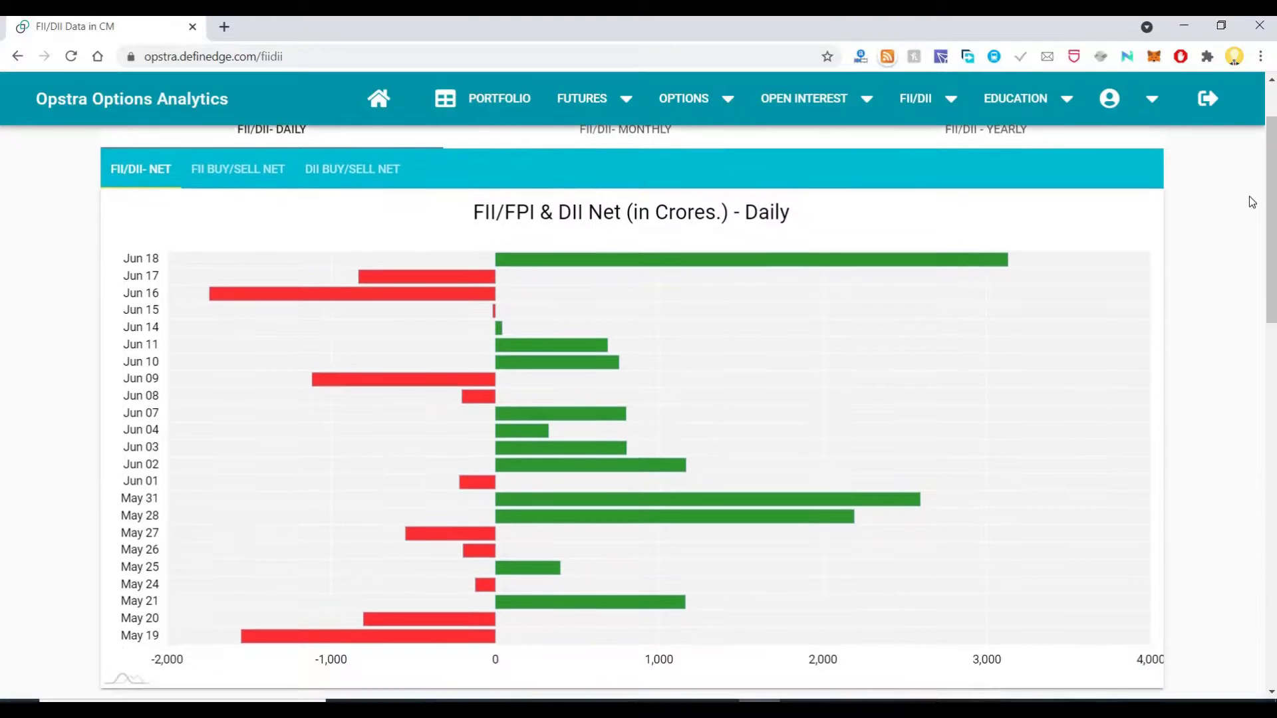
scroll(1253, 202, "down", 1)
scroll(998, 200, "up", 3)
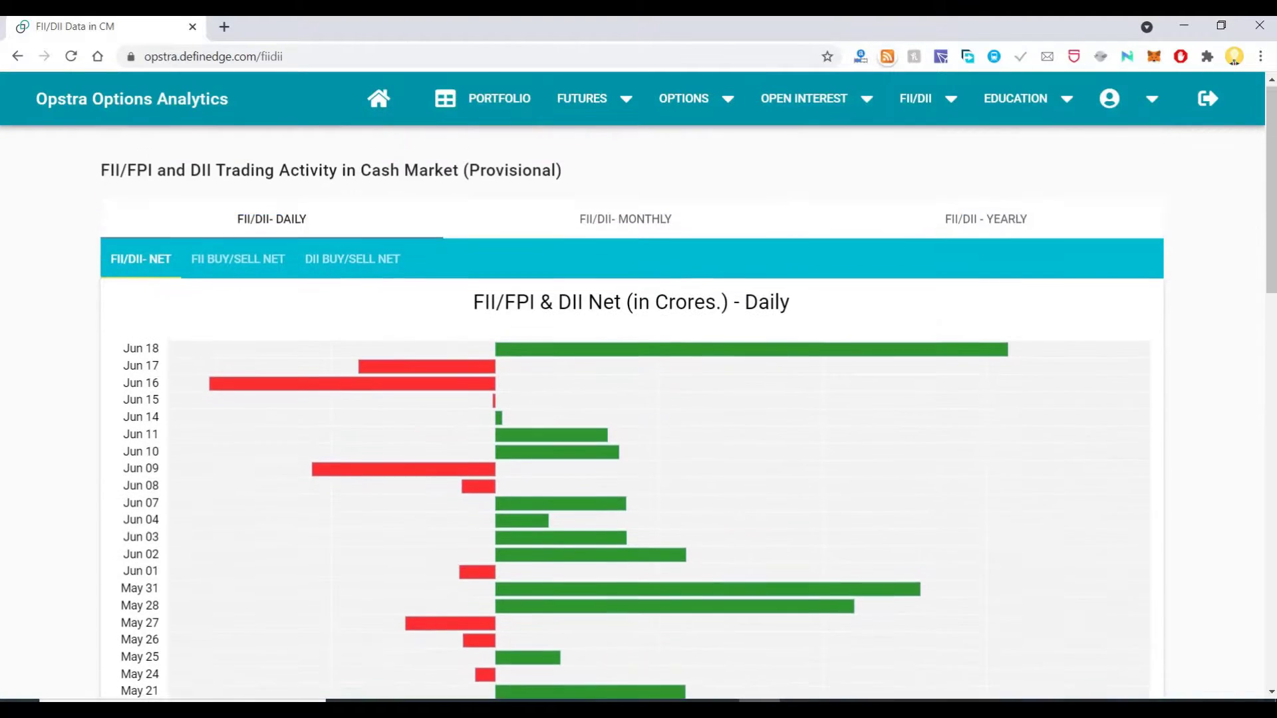
left_click(801, 124)
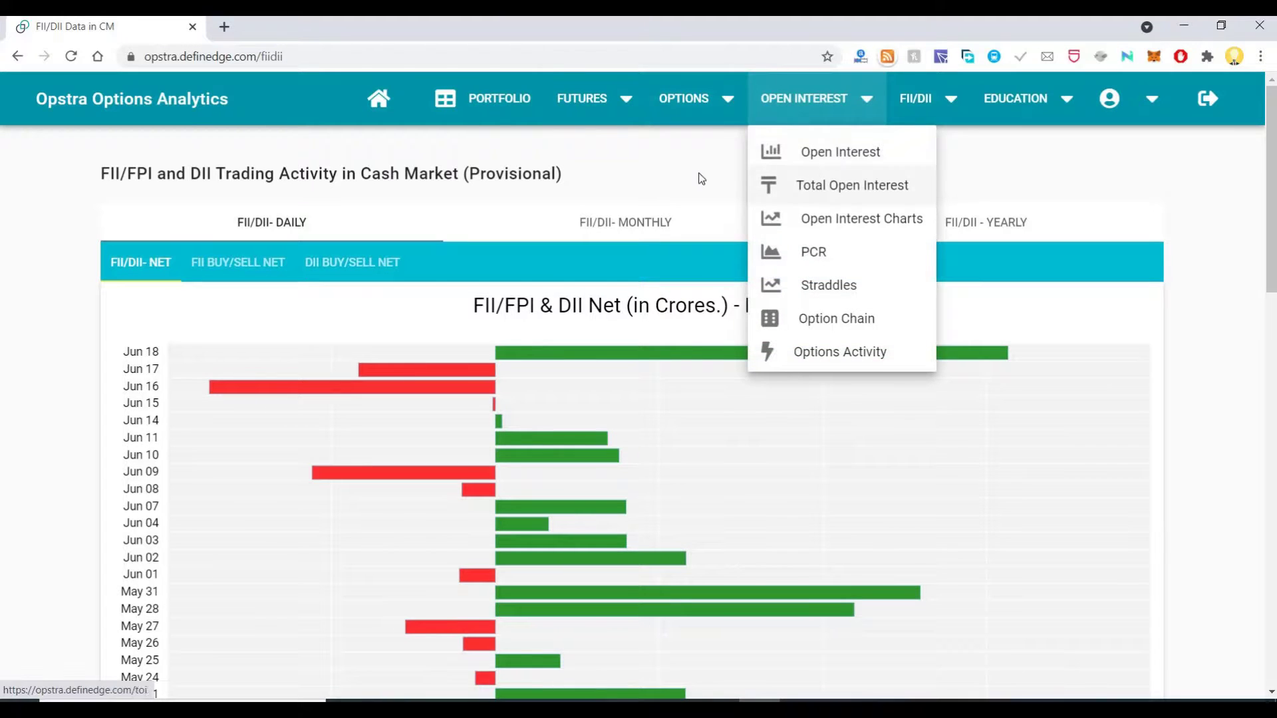